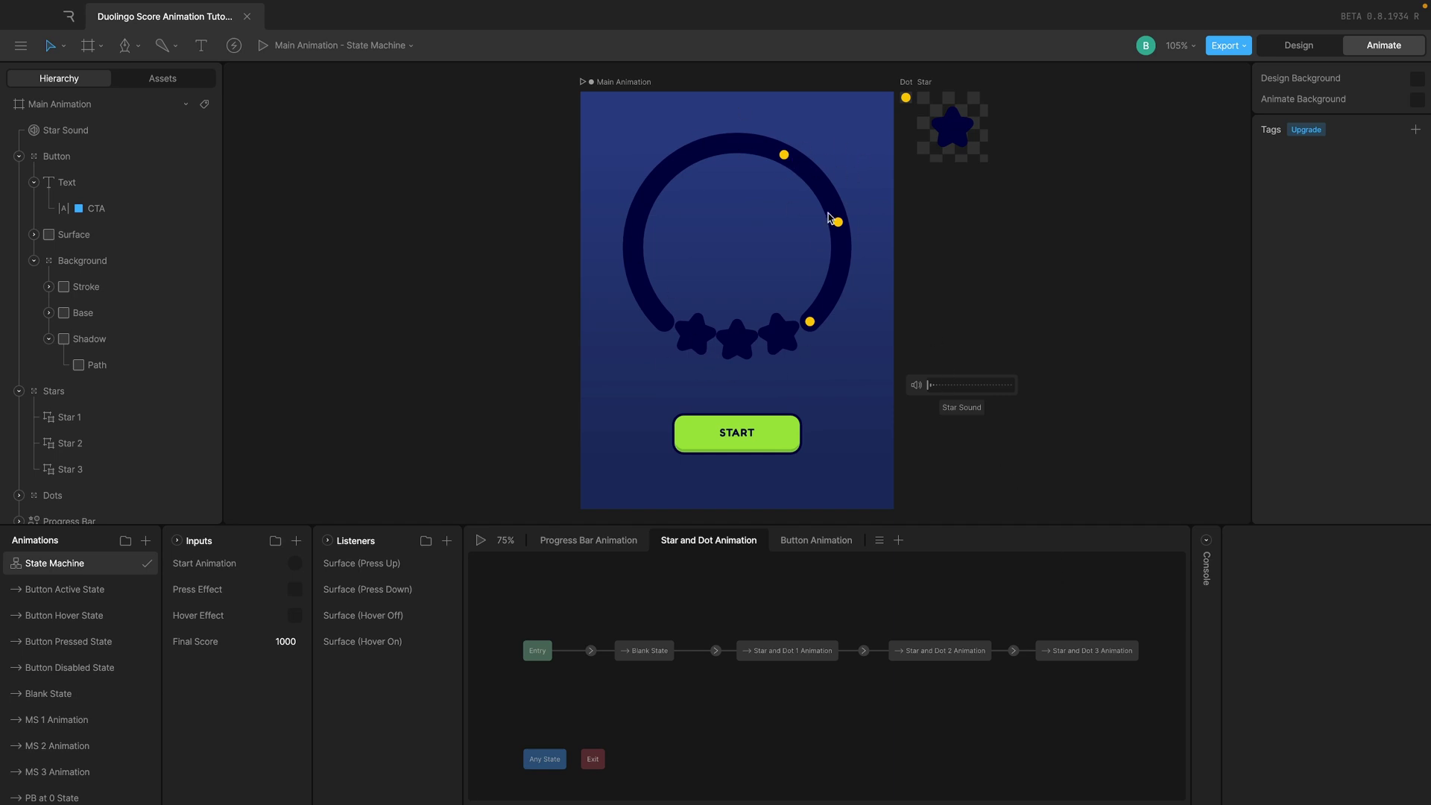
- Play the score state machine and trigger START so the ring fills and three stars turn gold, then replay it
click(232, 45)
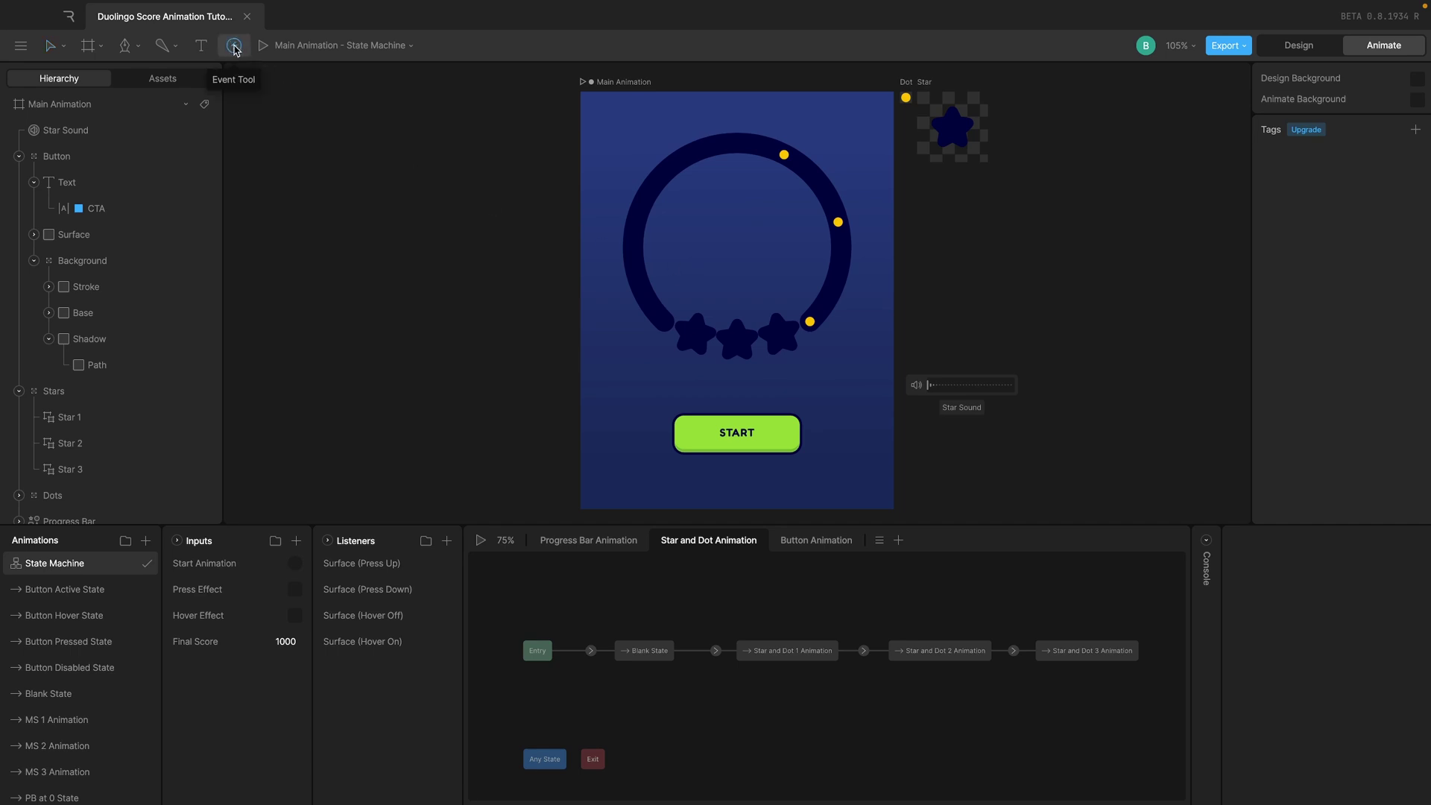
click(75, 50)
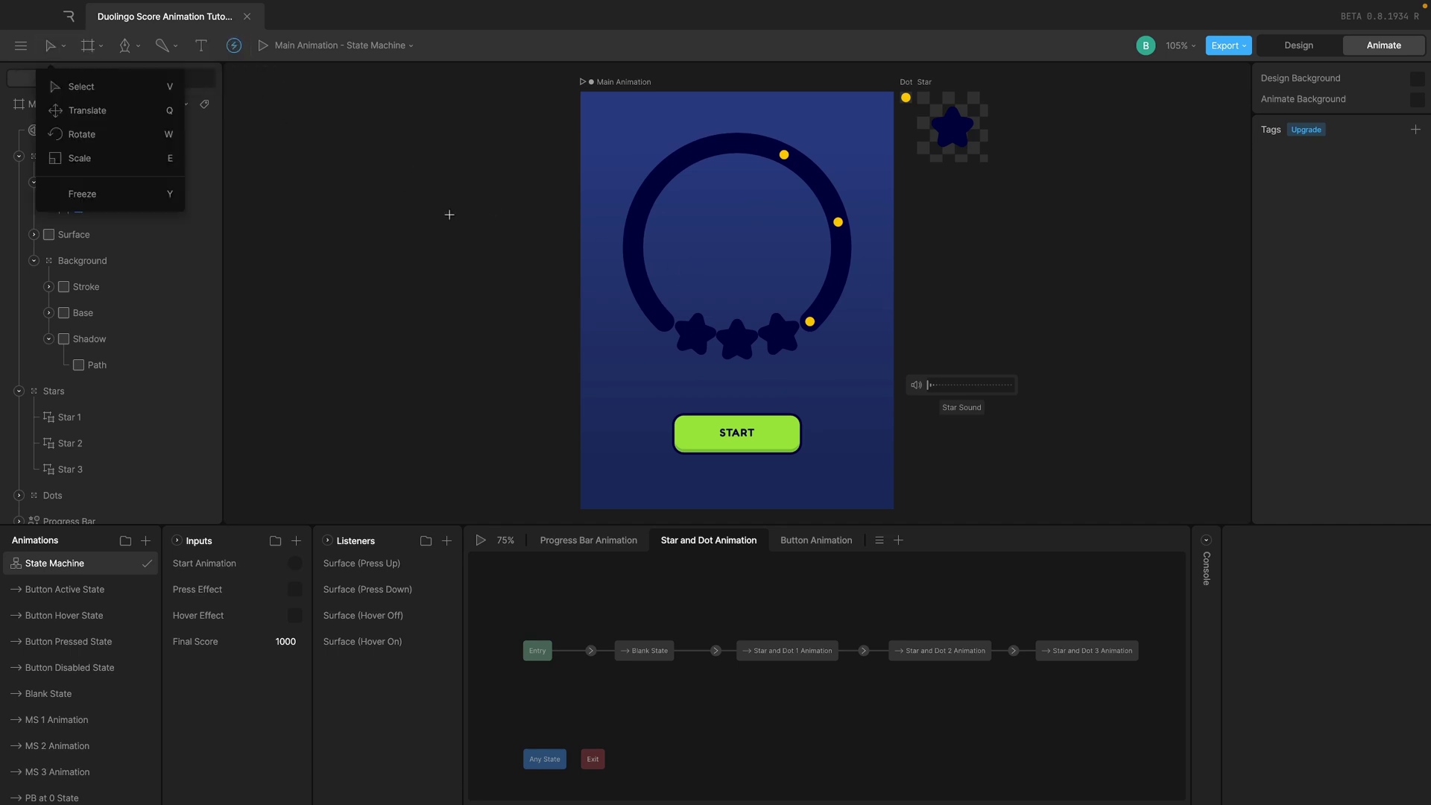
click(479, 57)
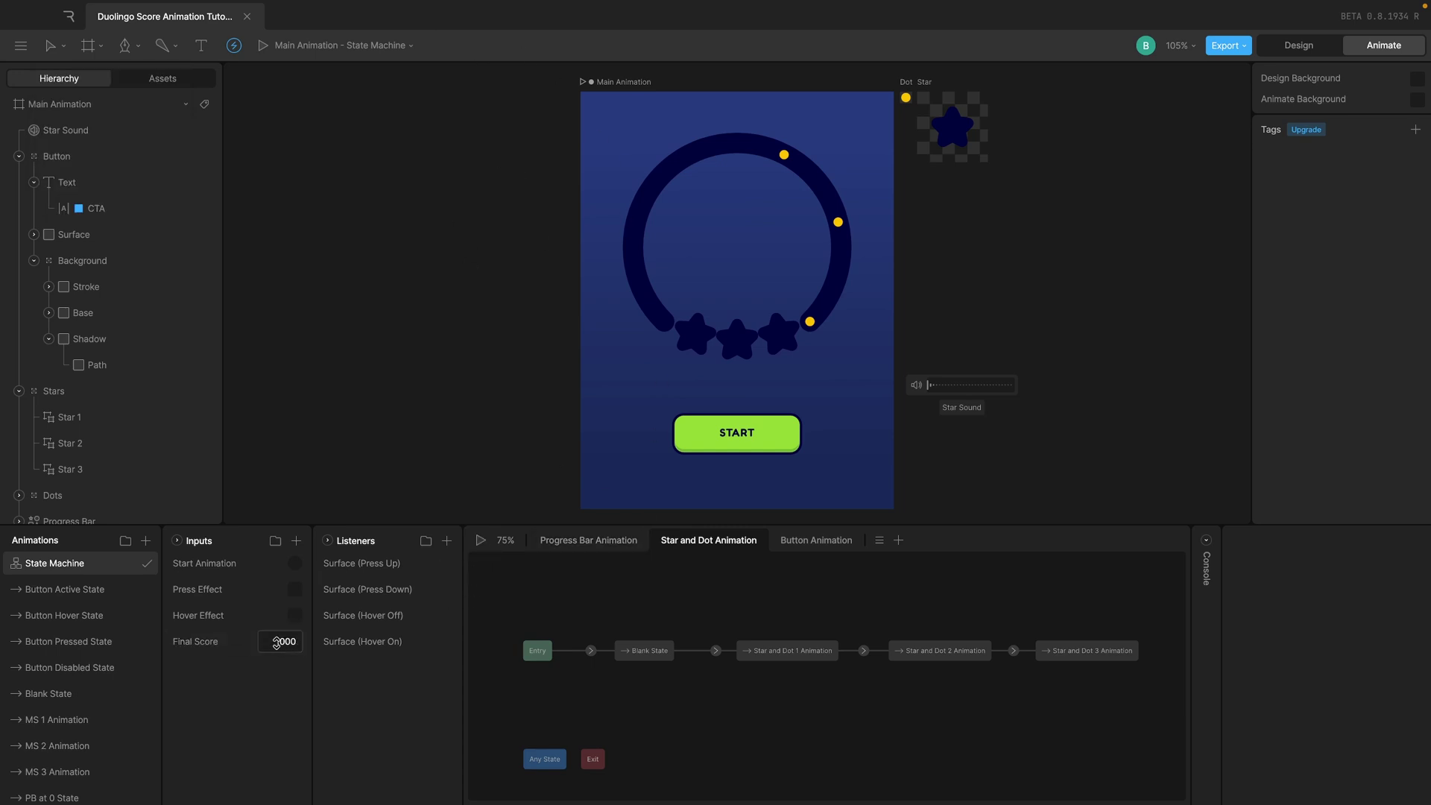
click(481, 540)
click(54, 46)
click(64, 85)
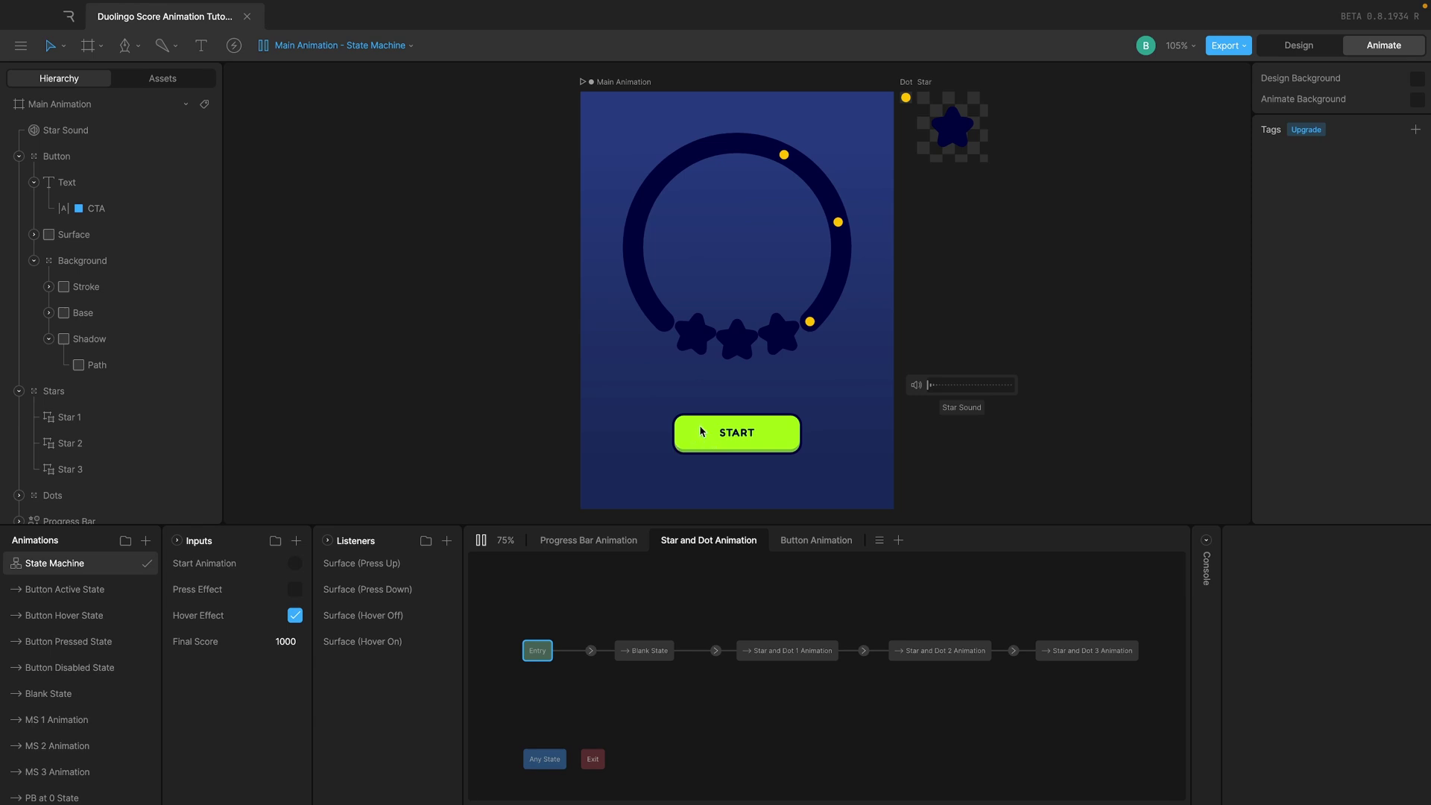
click(701, 433)
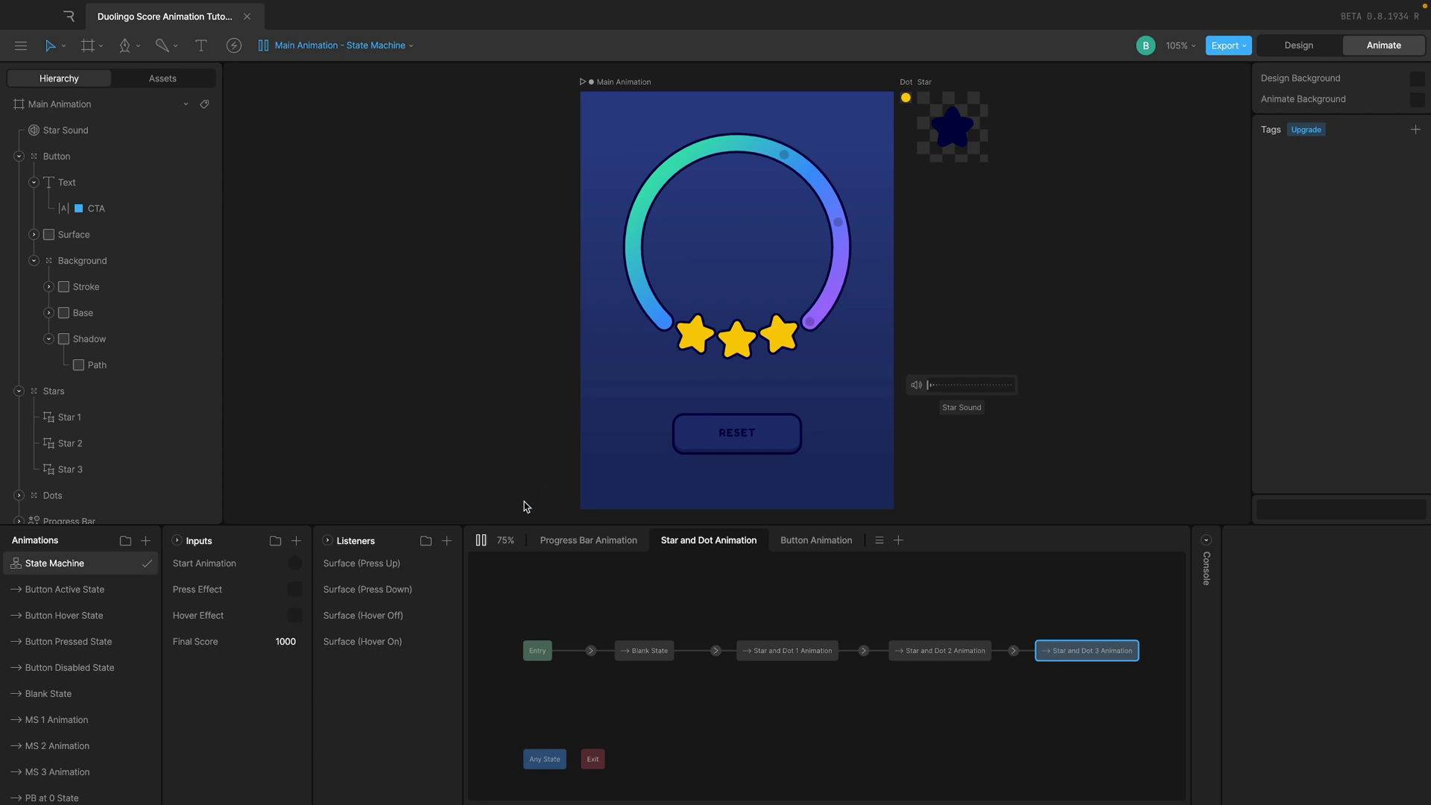
click(479, 541)
click(479, 542)
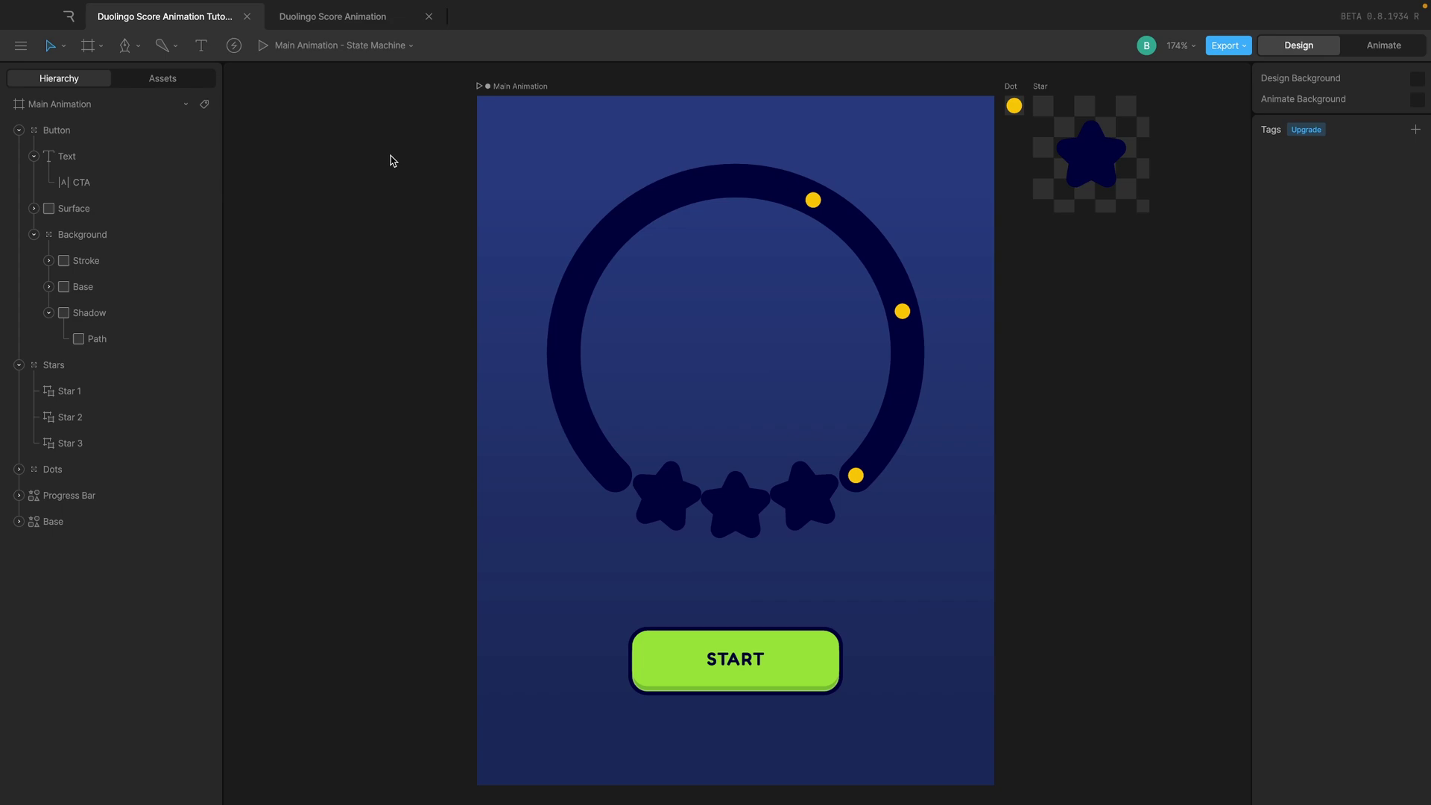
- Place a new event on the Main Animation artboard just below the three stars
click(234, 46)
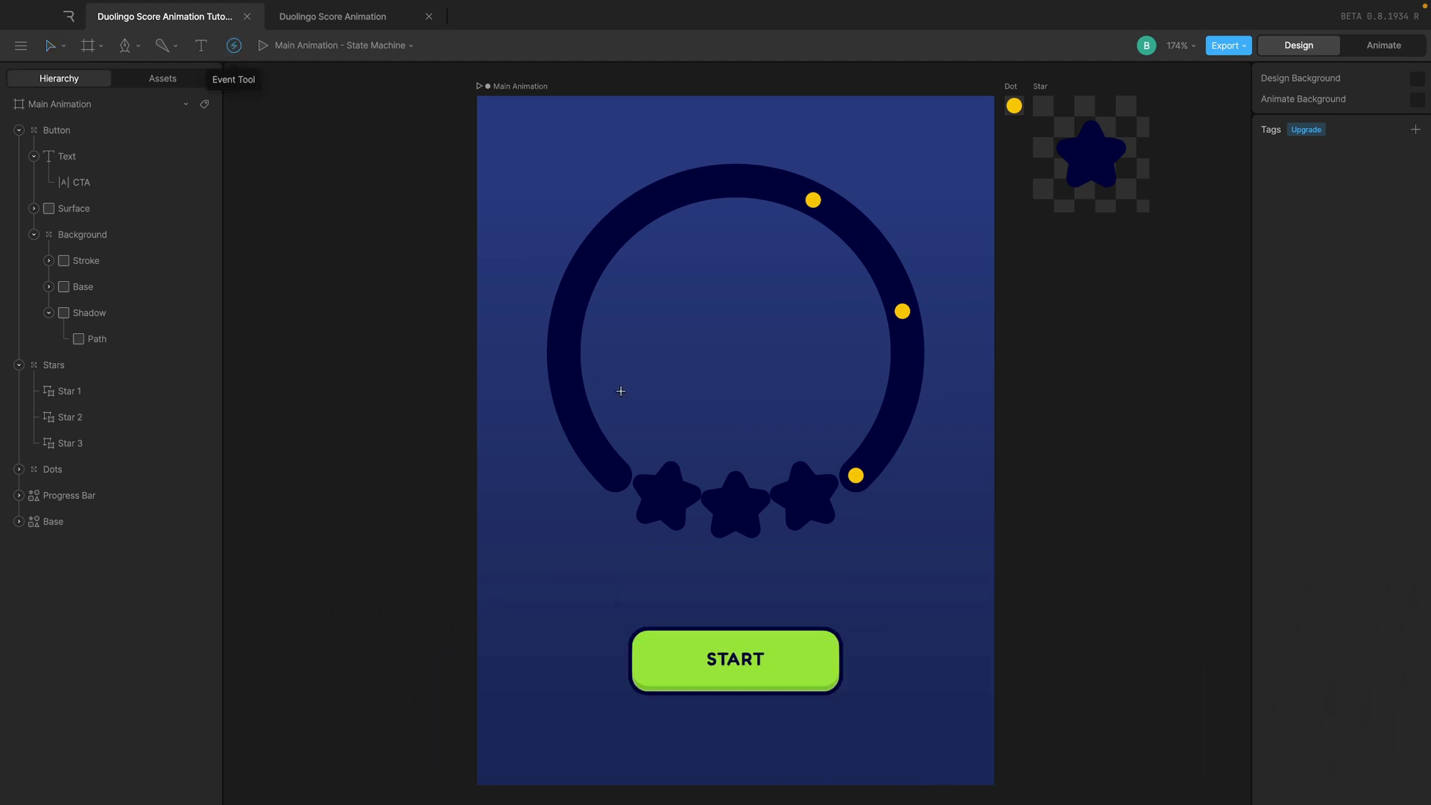
click(657, 578)
- Nudge the event slightly upward and rename it 'Star 1 Sound'
mouse_move(657, 580)
mouse_down()
mouse_move(654, 592)
mouse_move(656, 574)
mouse_up()
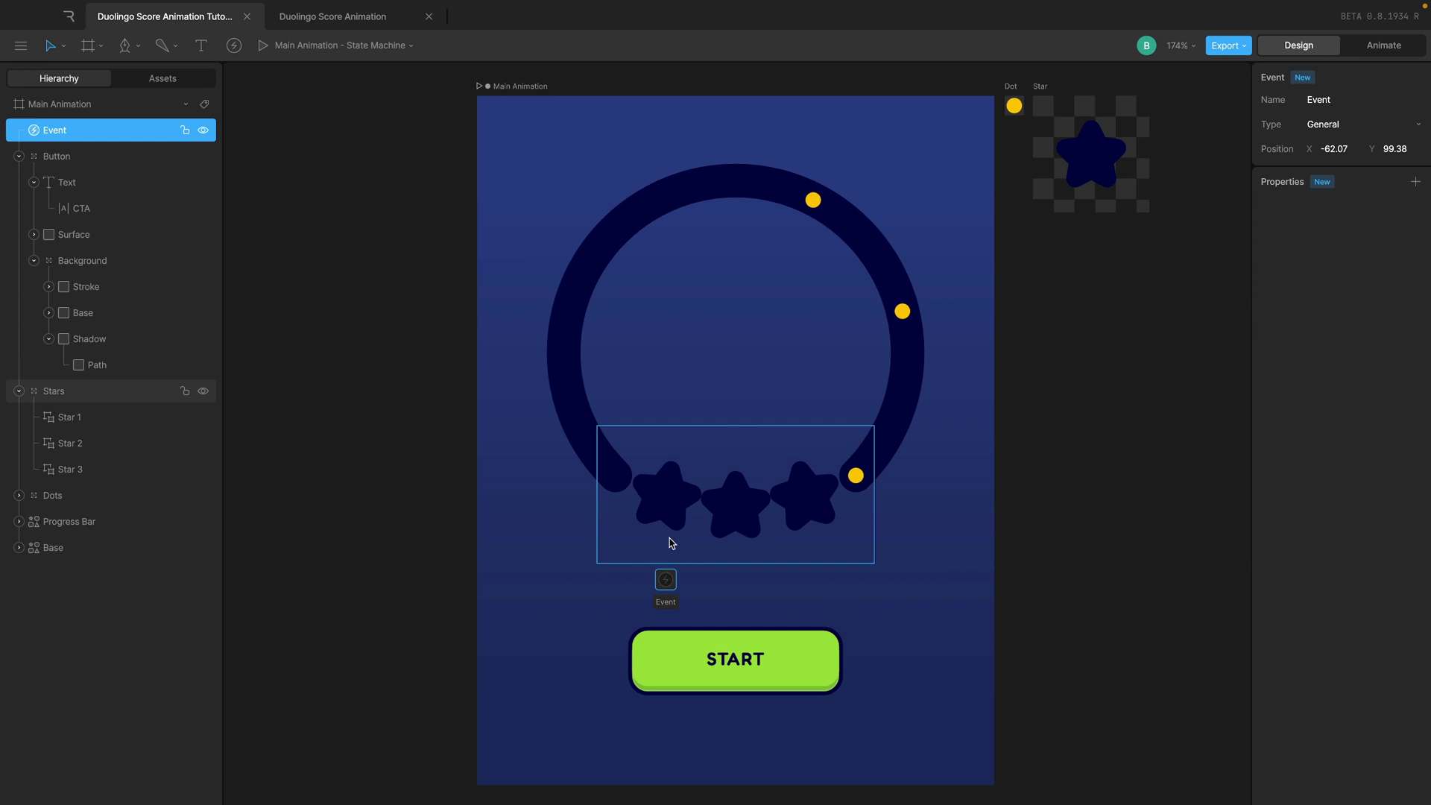
key(Escape)
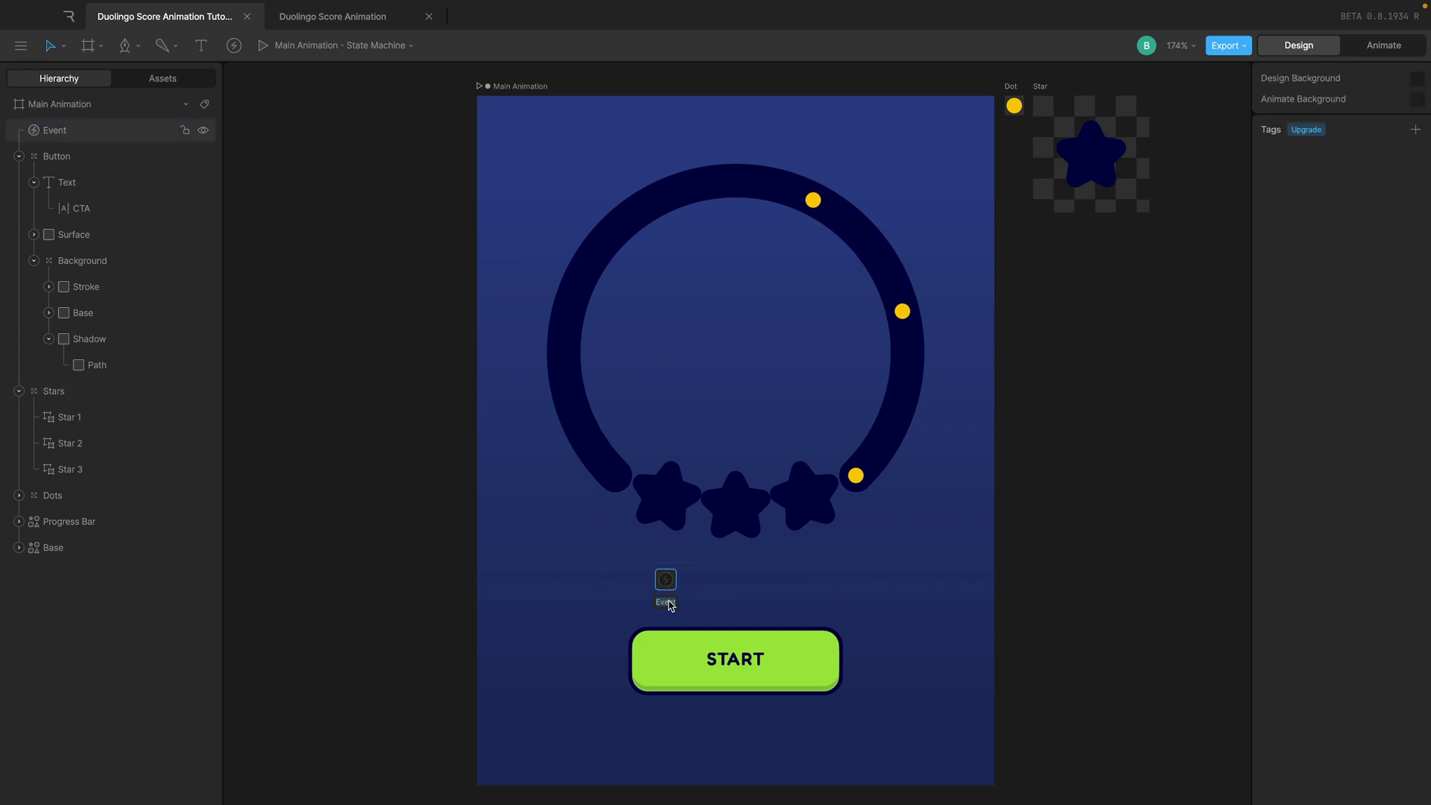
text(r 1)
key(Return)
click(666, 582)
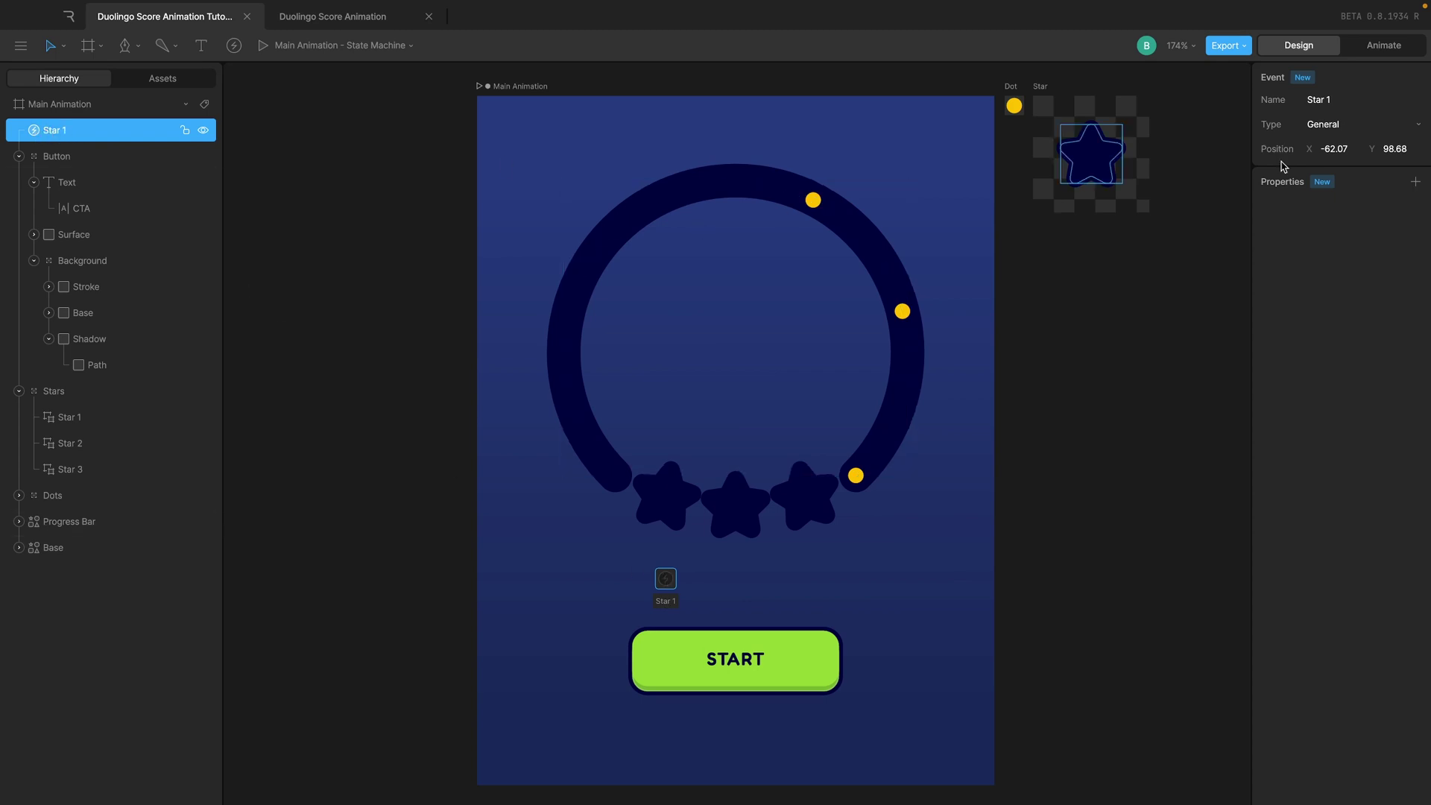
click(1343, 100)
text(Sound)
key(Return)
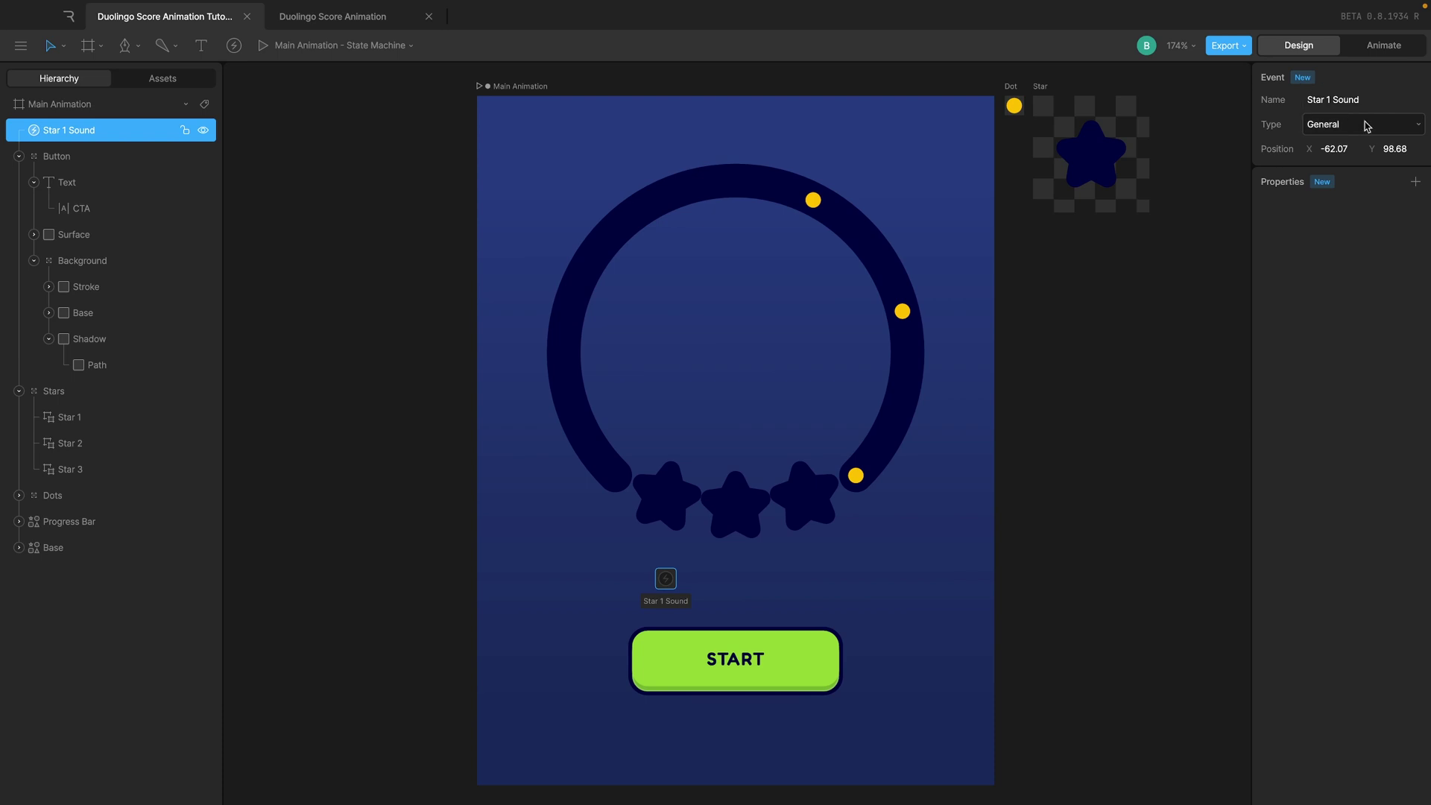
- Set the Star 1 Sound event's Type to Audio
click(1351, 131)
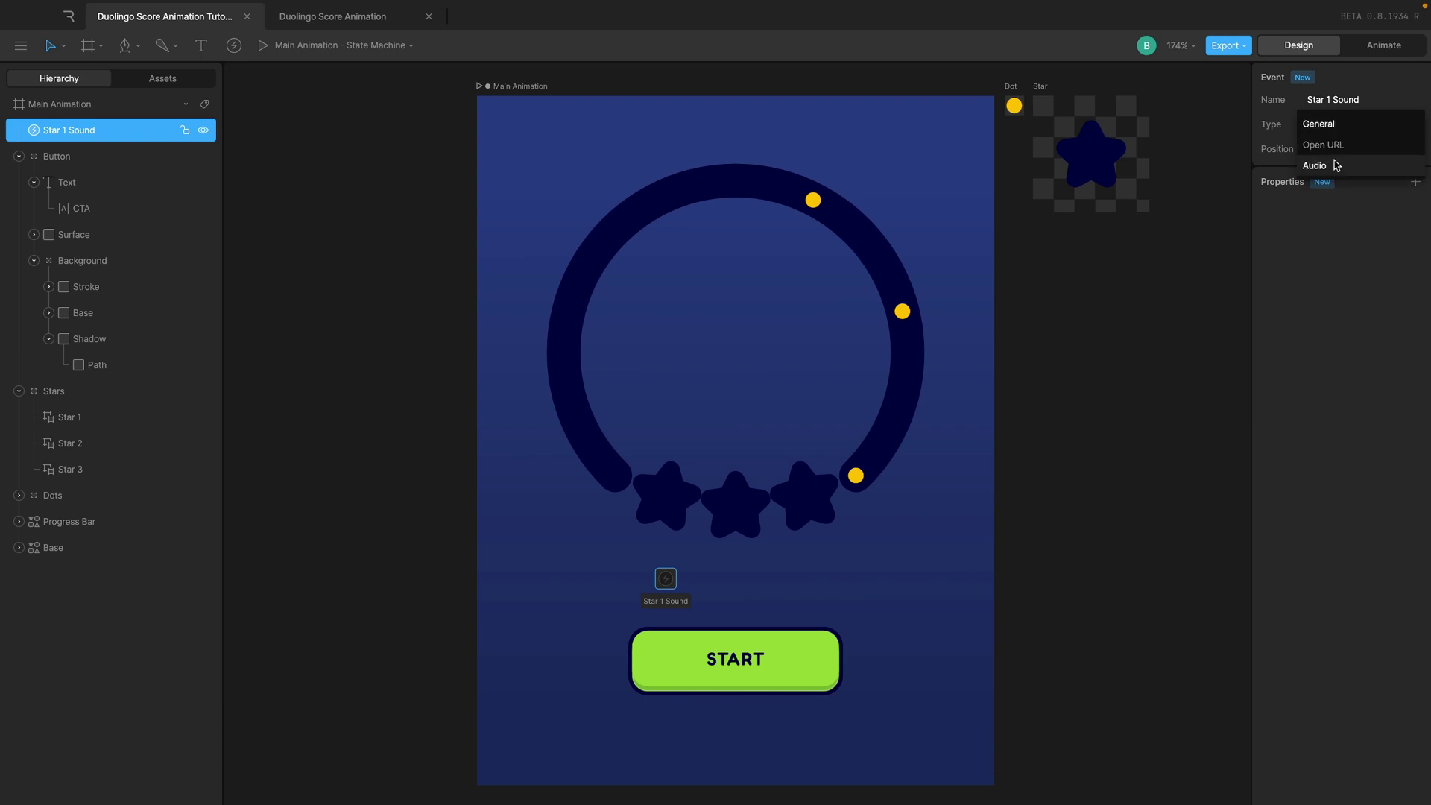
click(1334, 160)
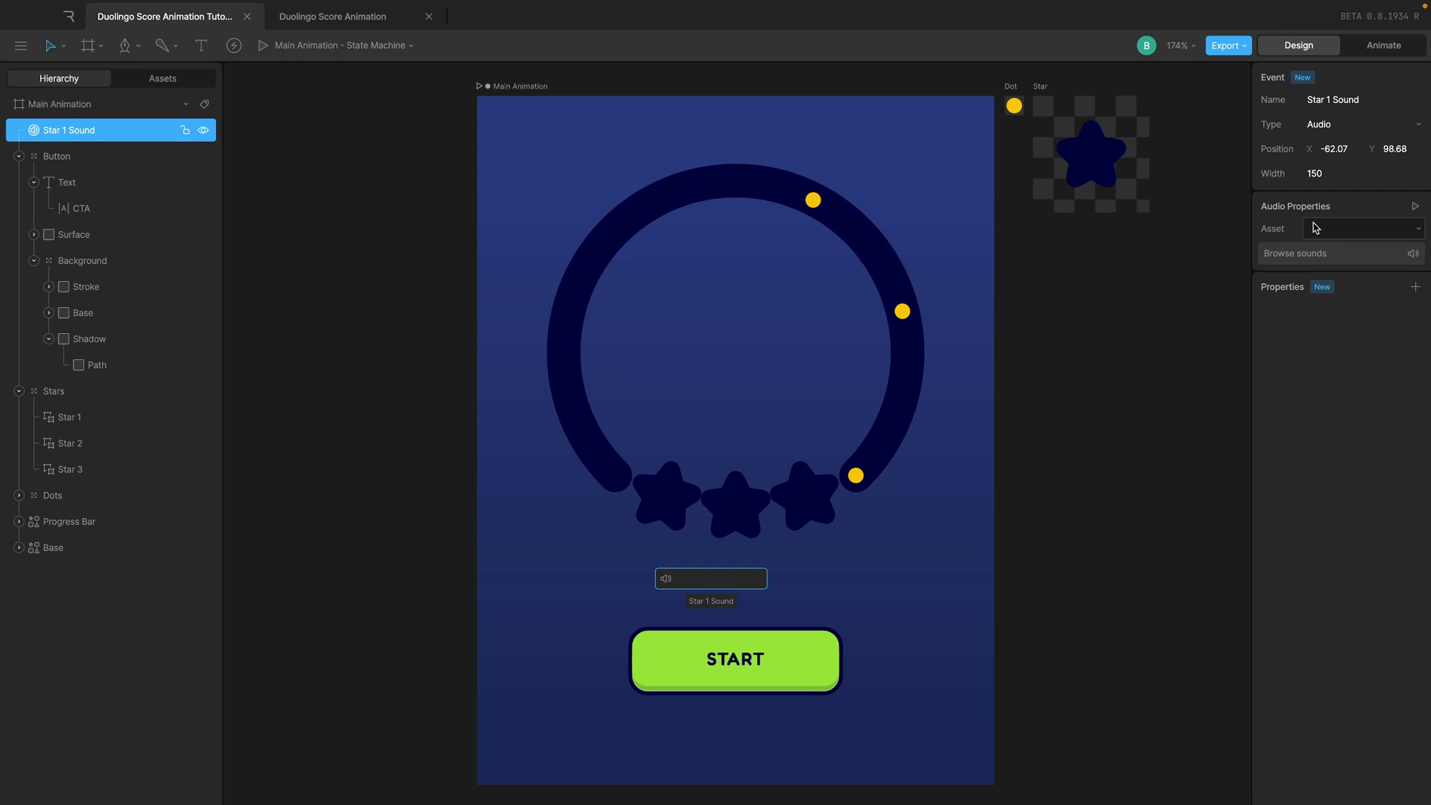
click(174, 80)
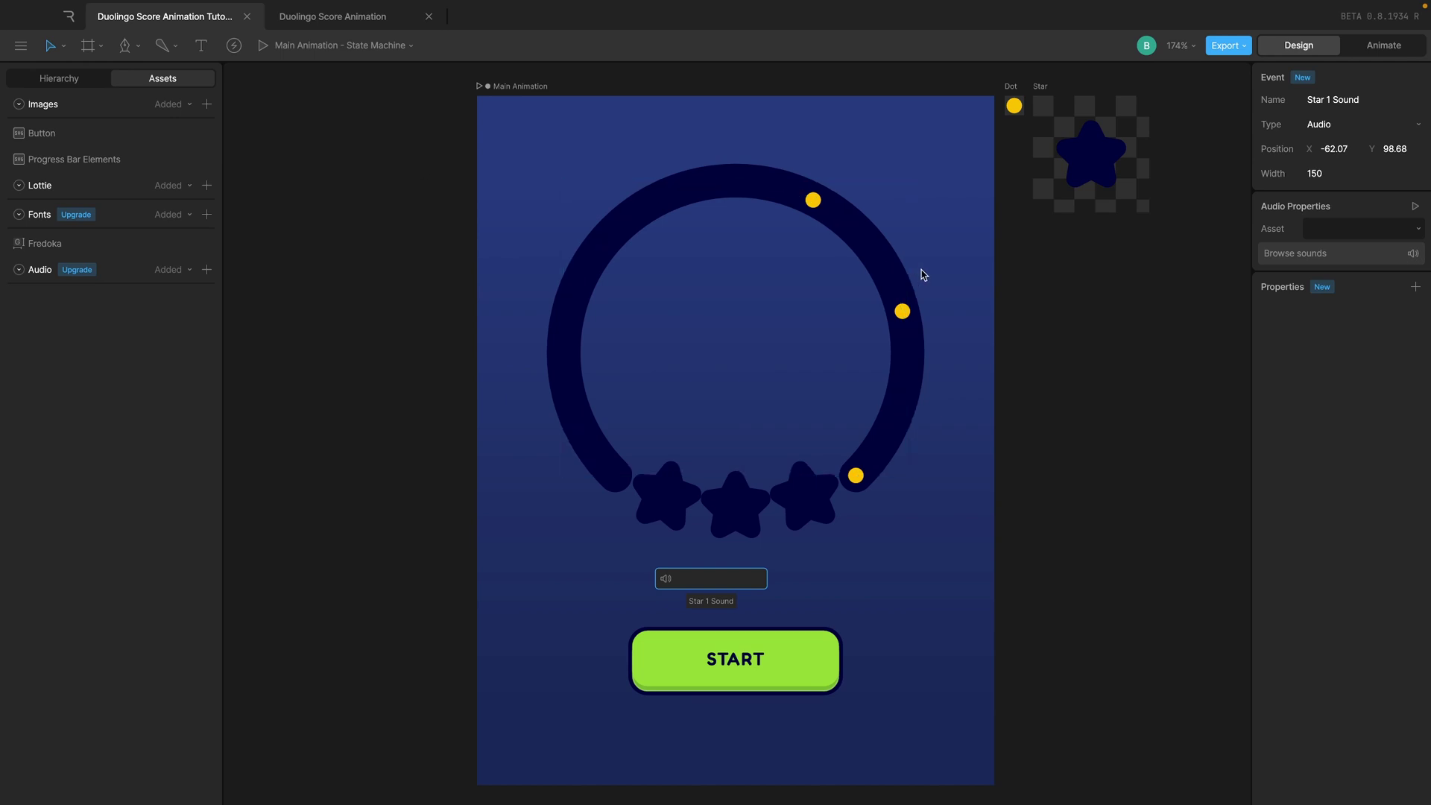
- Search the sound library for 'bell', preview Bell, Service Desk, Press X5, and add it to the assets
click(1270, 258)
click(360, 106)
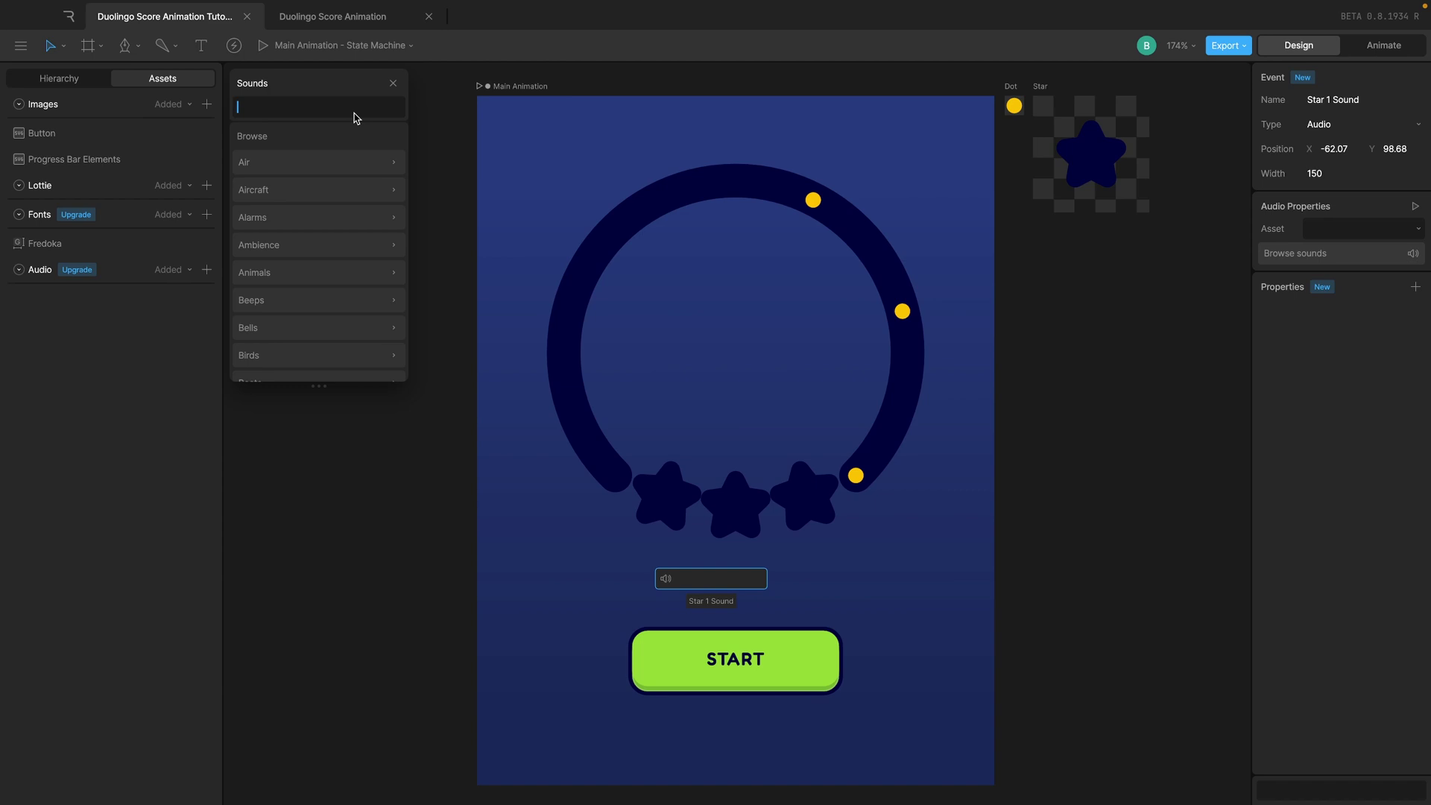
text(be)
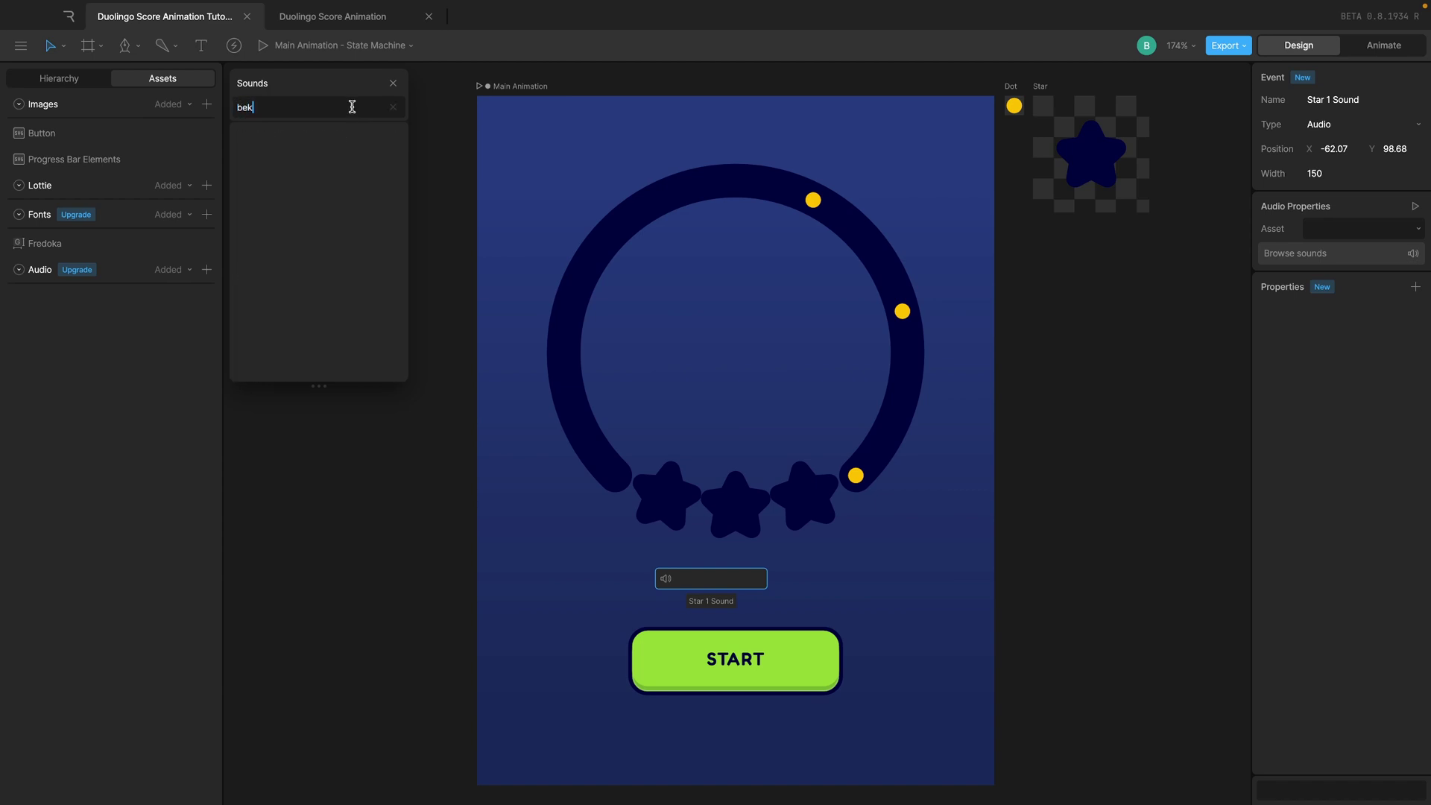
text(ll)
scroll(339, 216, down, 3)
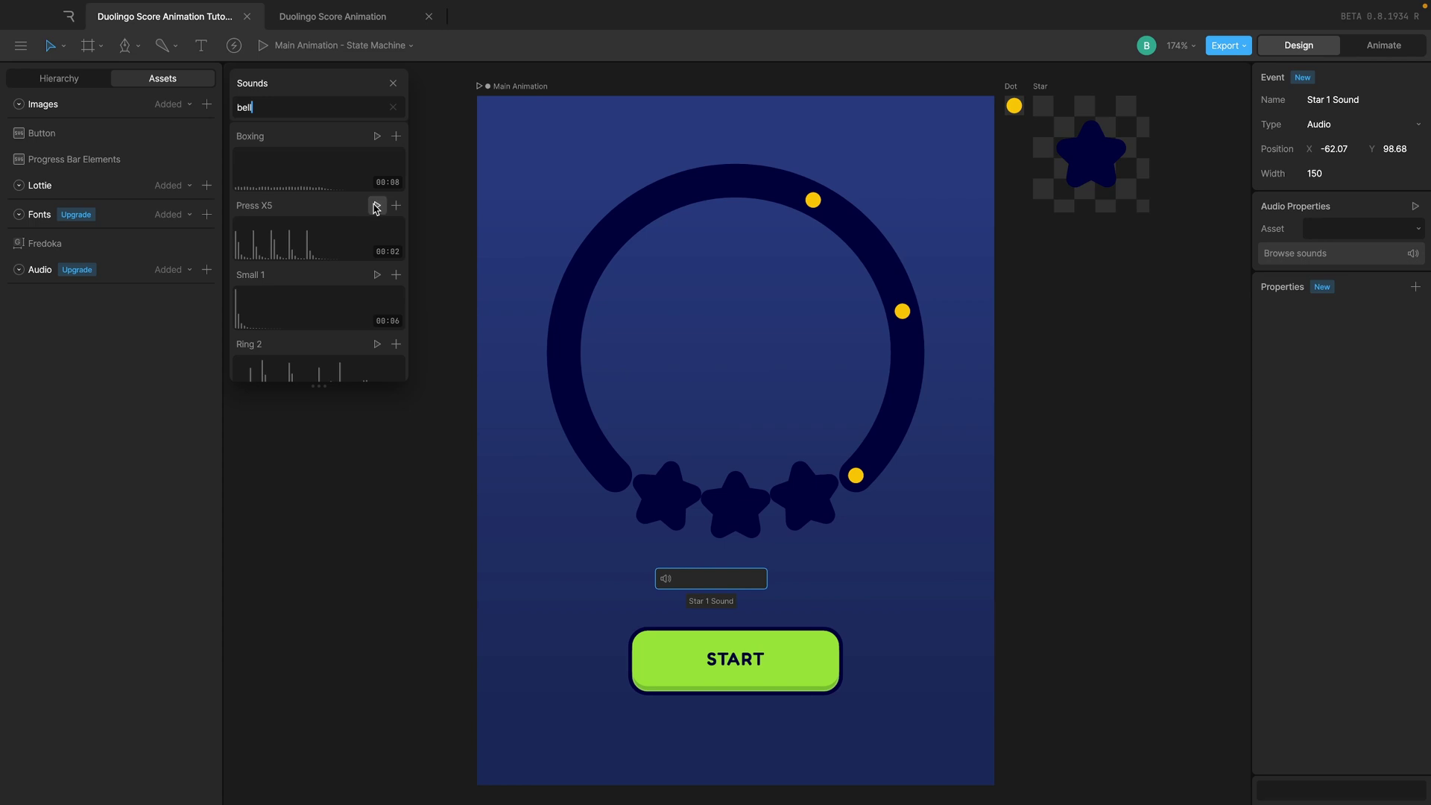
click(377, 207)
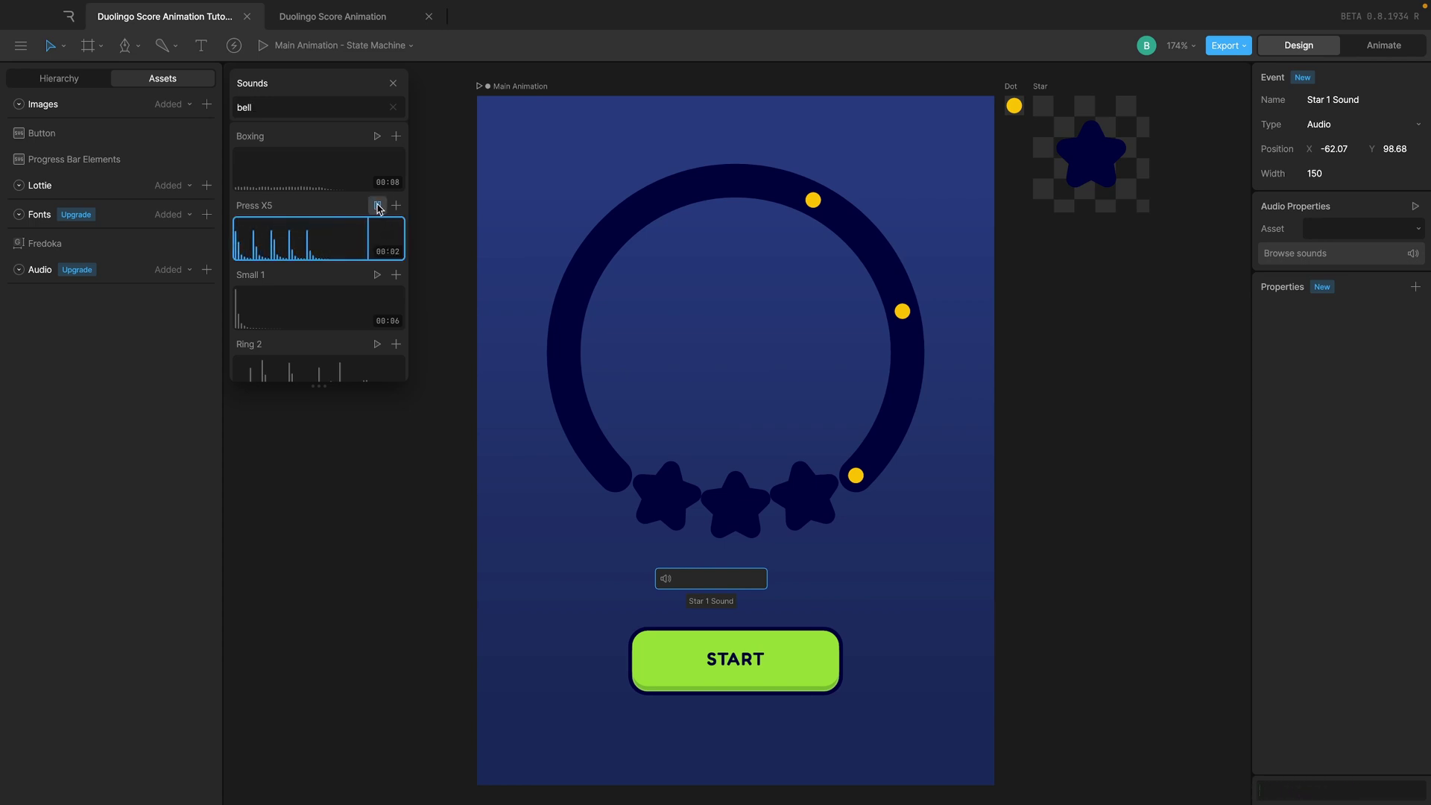
scroll(379, 216, up, 1)
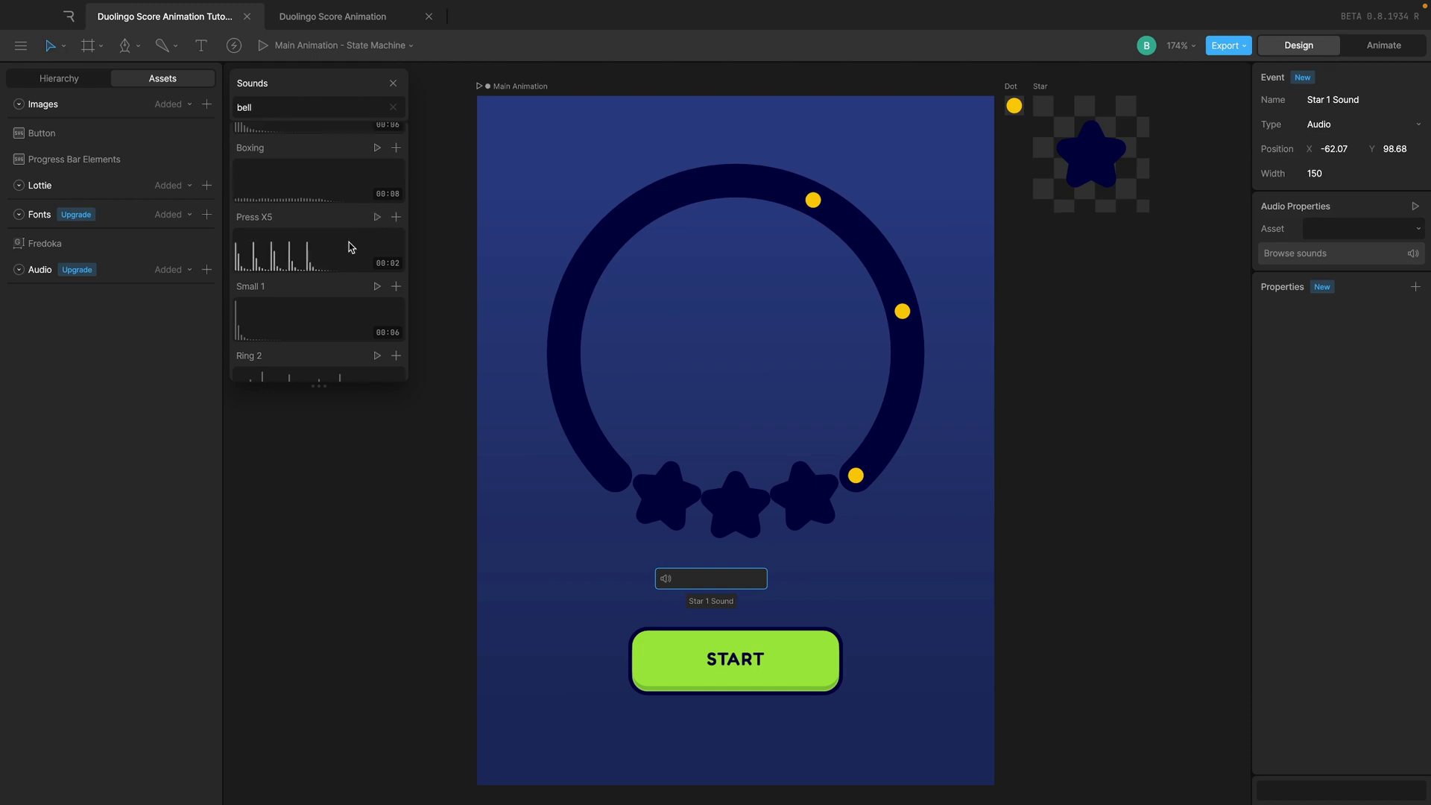
click(396, 217)
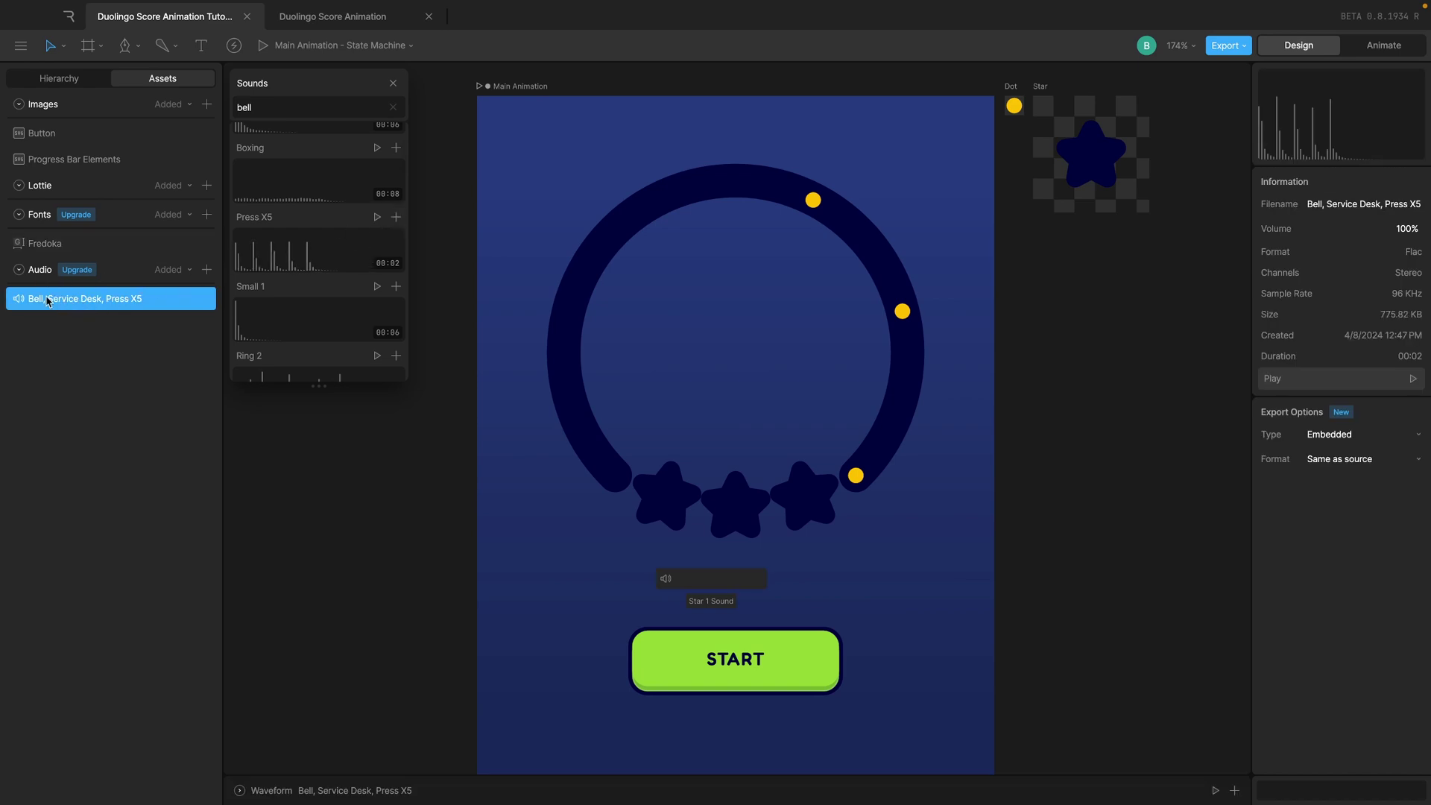
click(393, 83)
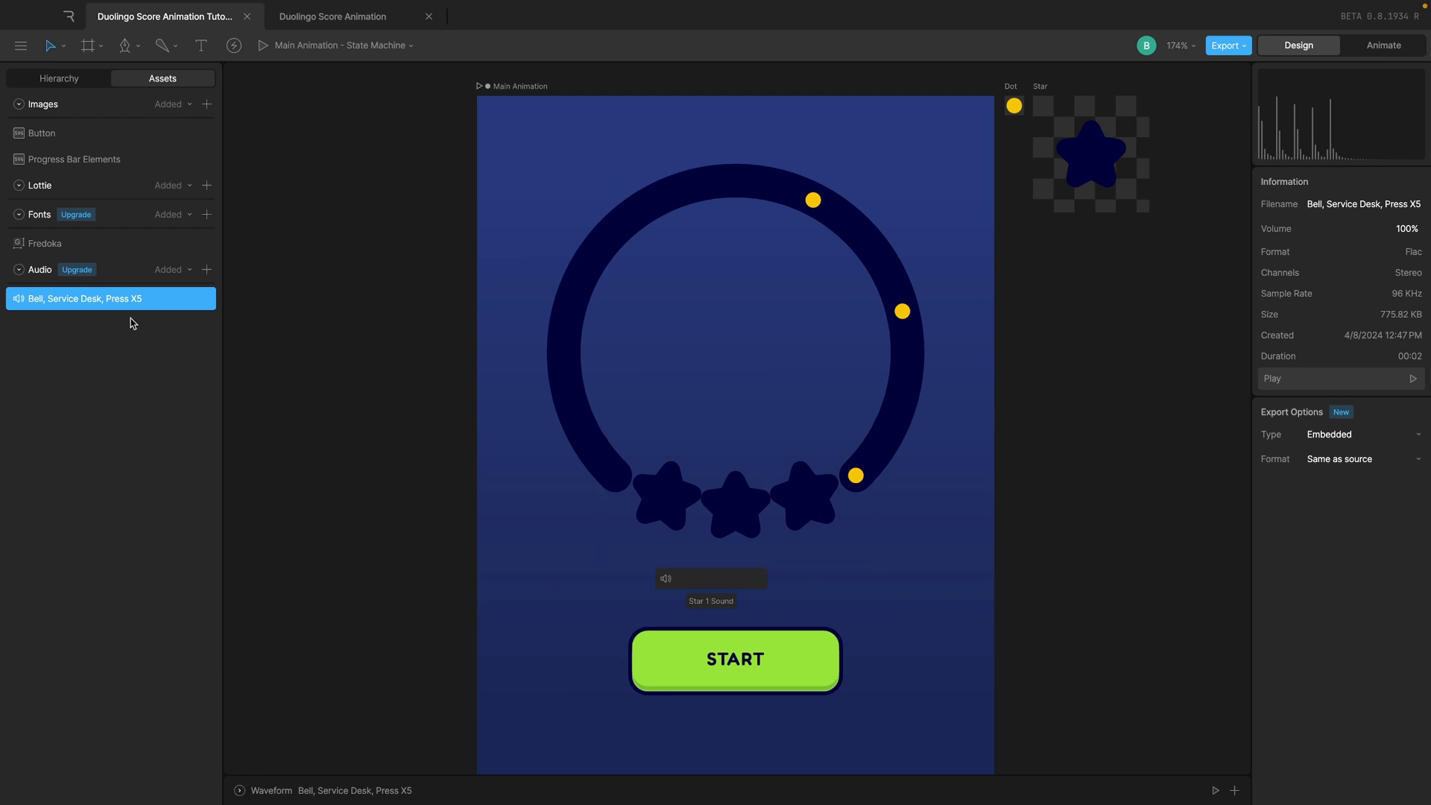
- Trim the Bell, Service Desk, Press X5 waveform to 01.091–02.598 and create a clip from it
click(240, 791)
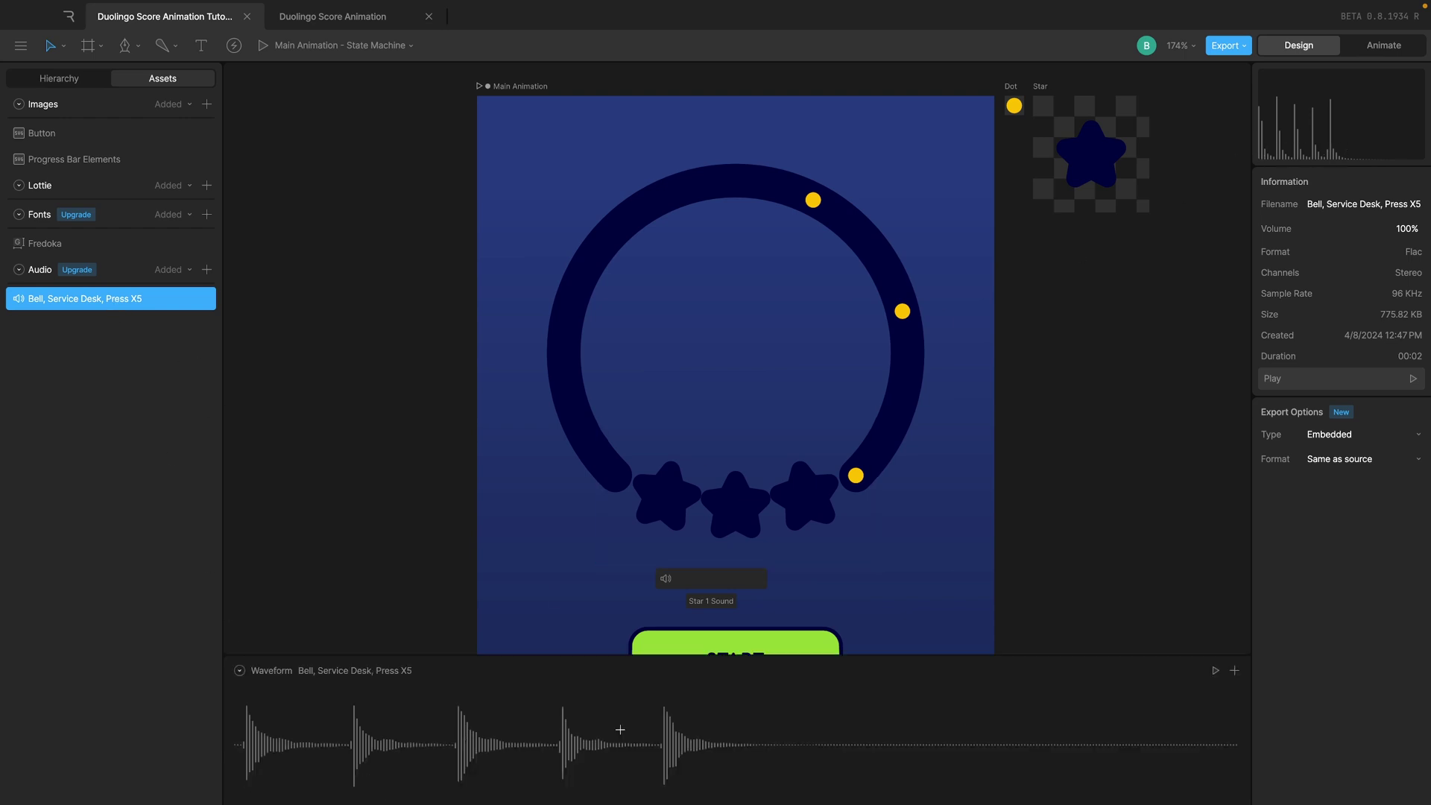
drag(656, 750, 1310, 724)
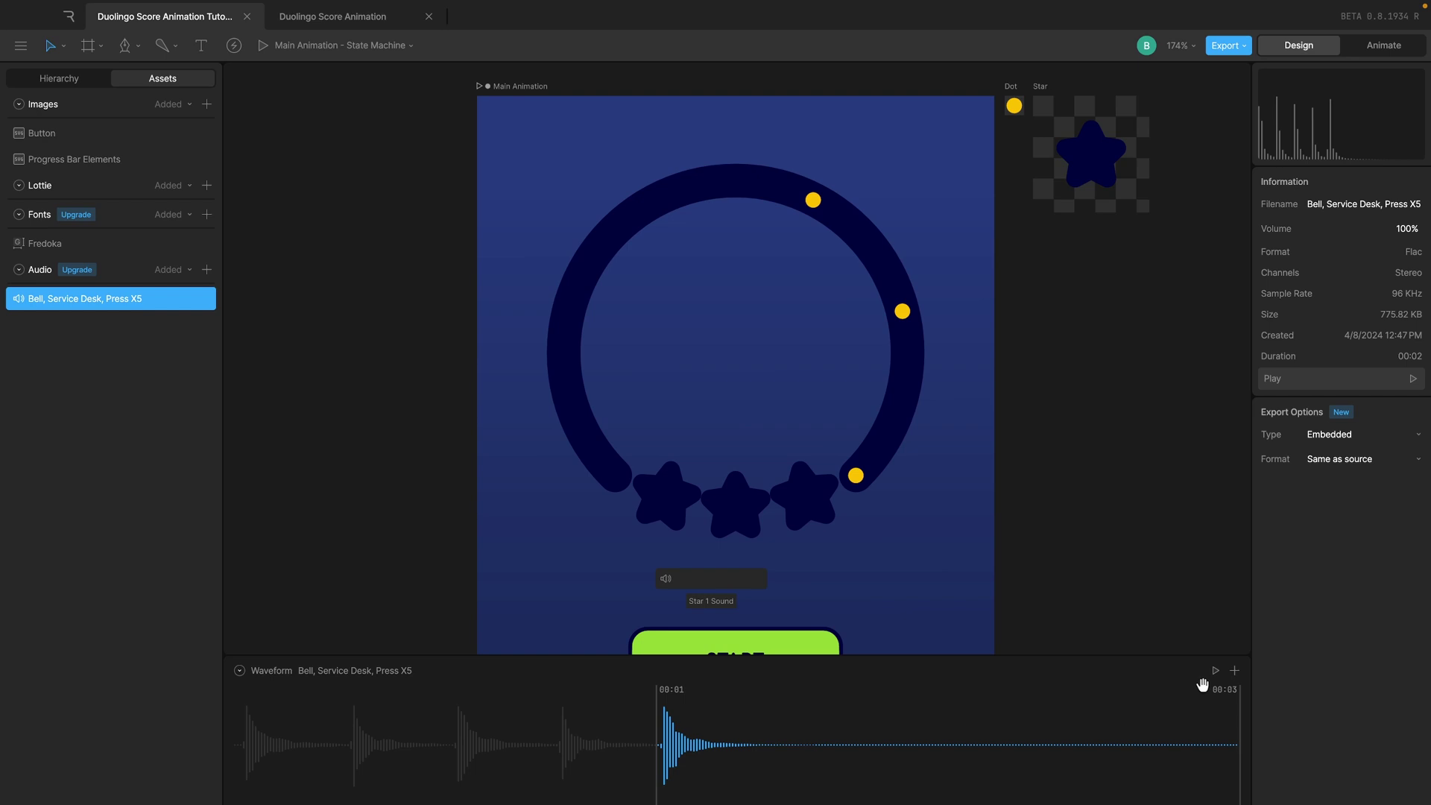
click(1234, 672)
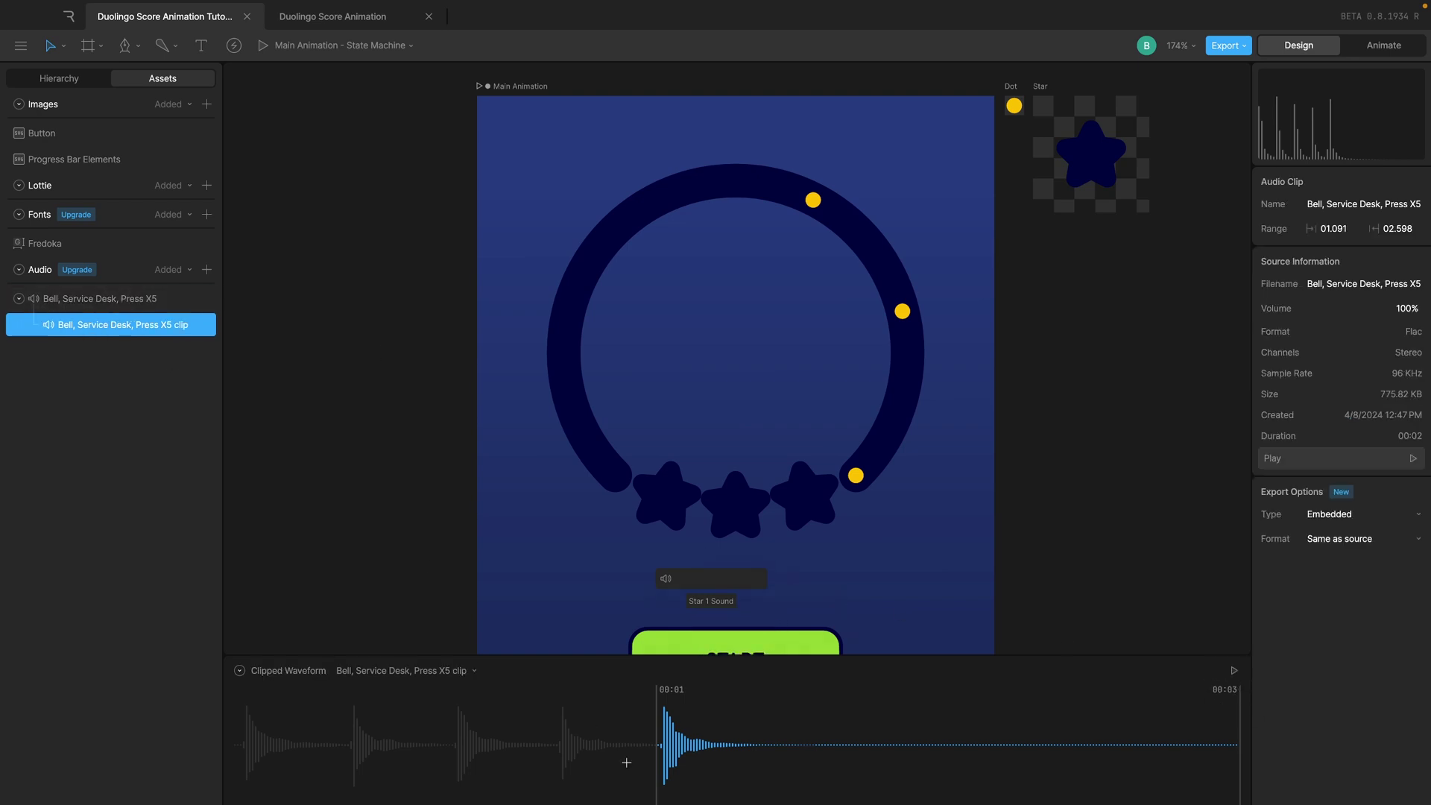
click(240, 671)
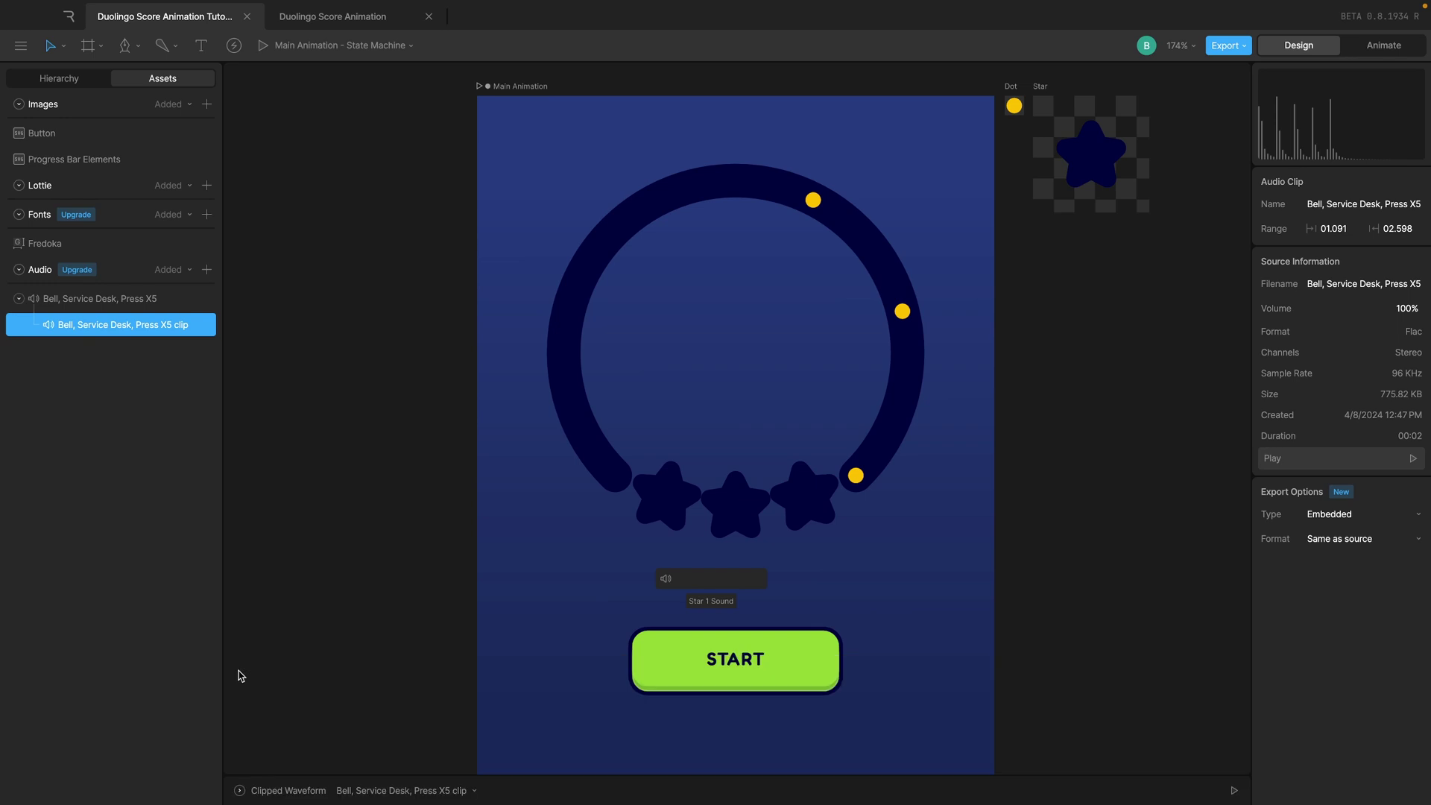
click(216, 488)
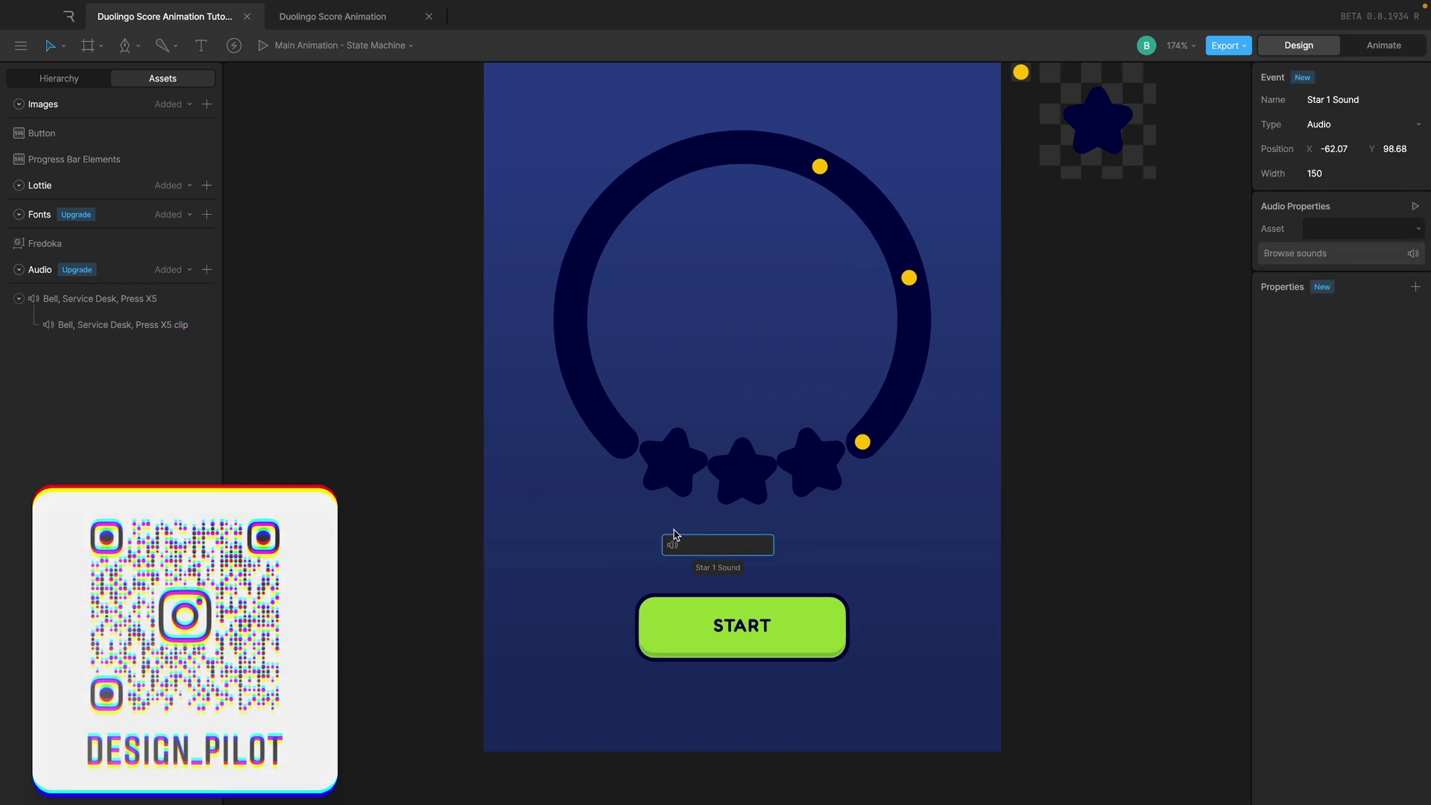
- Assign the Bell, Service Desk, Press X5 clip as the event's Asset and preview the sound
click(71, 82)
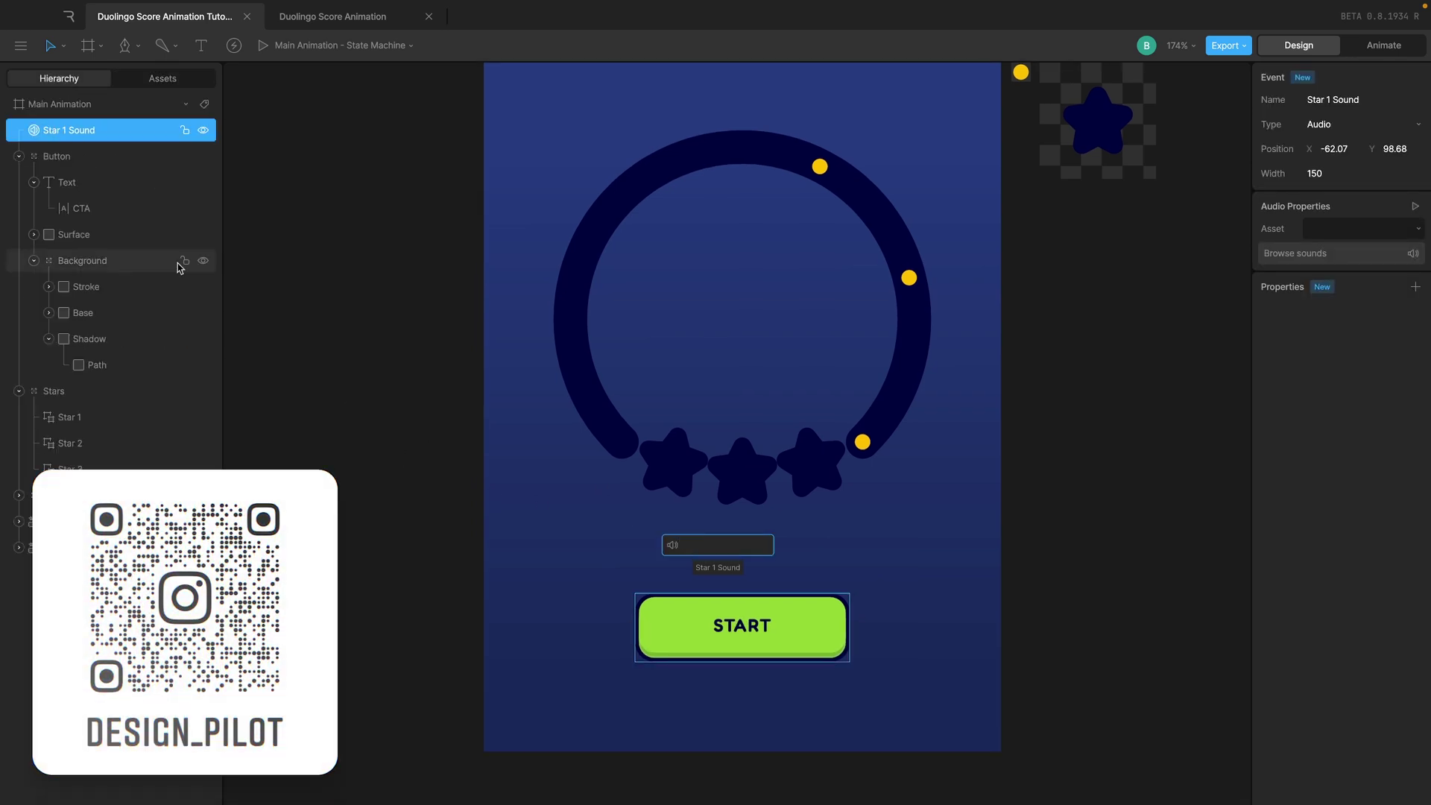
click(1336, 228)
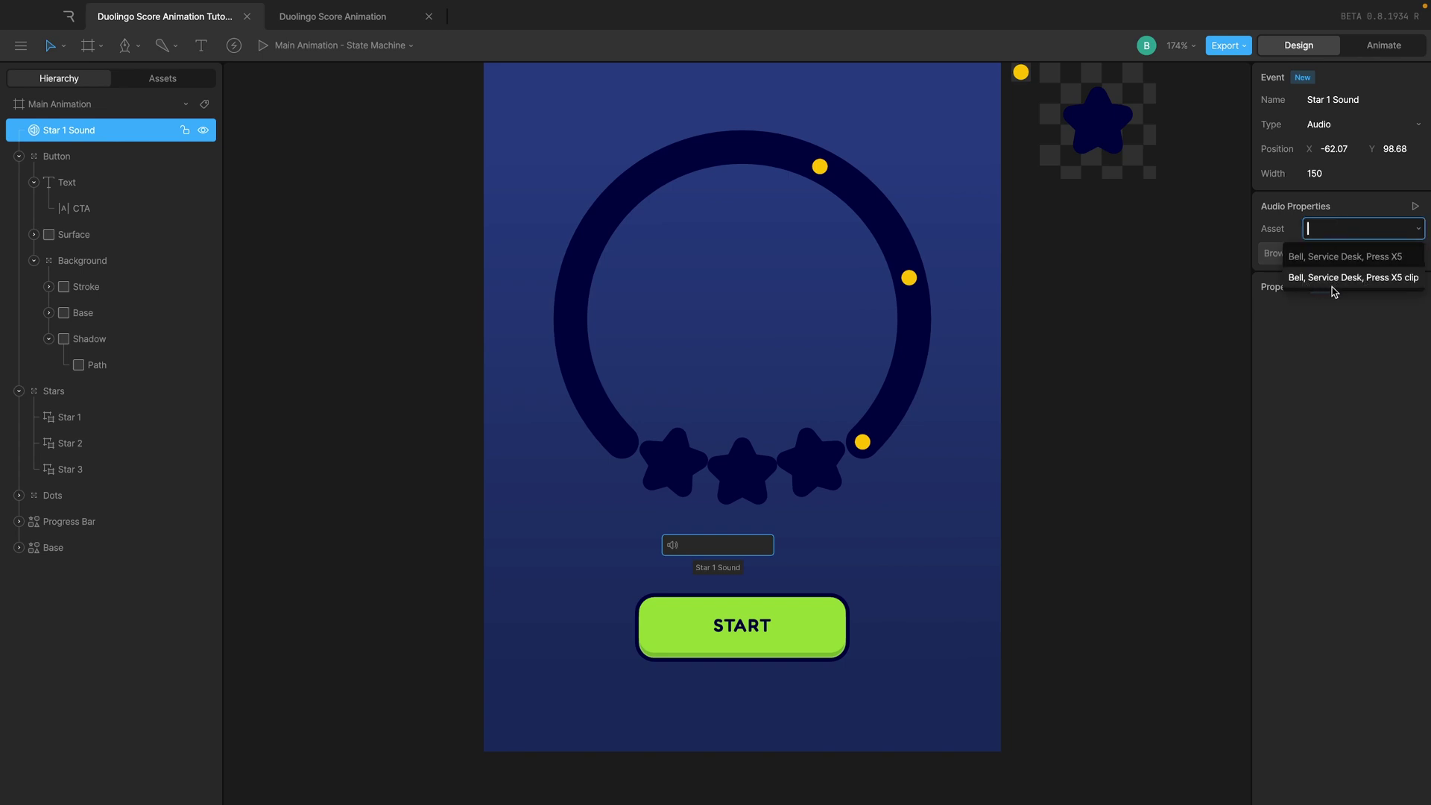
click(1391, 282)
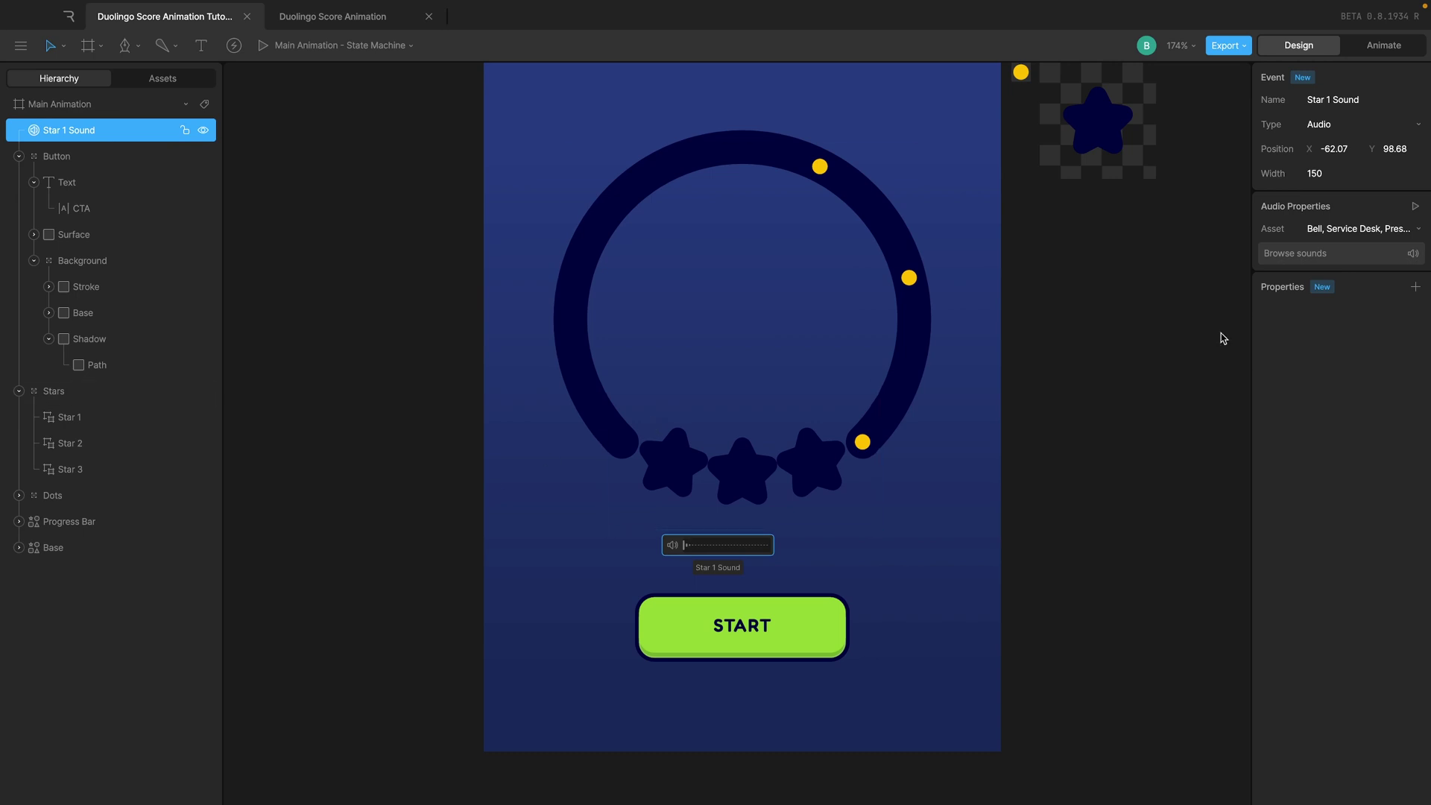
click(1416, 208)
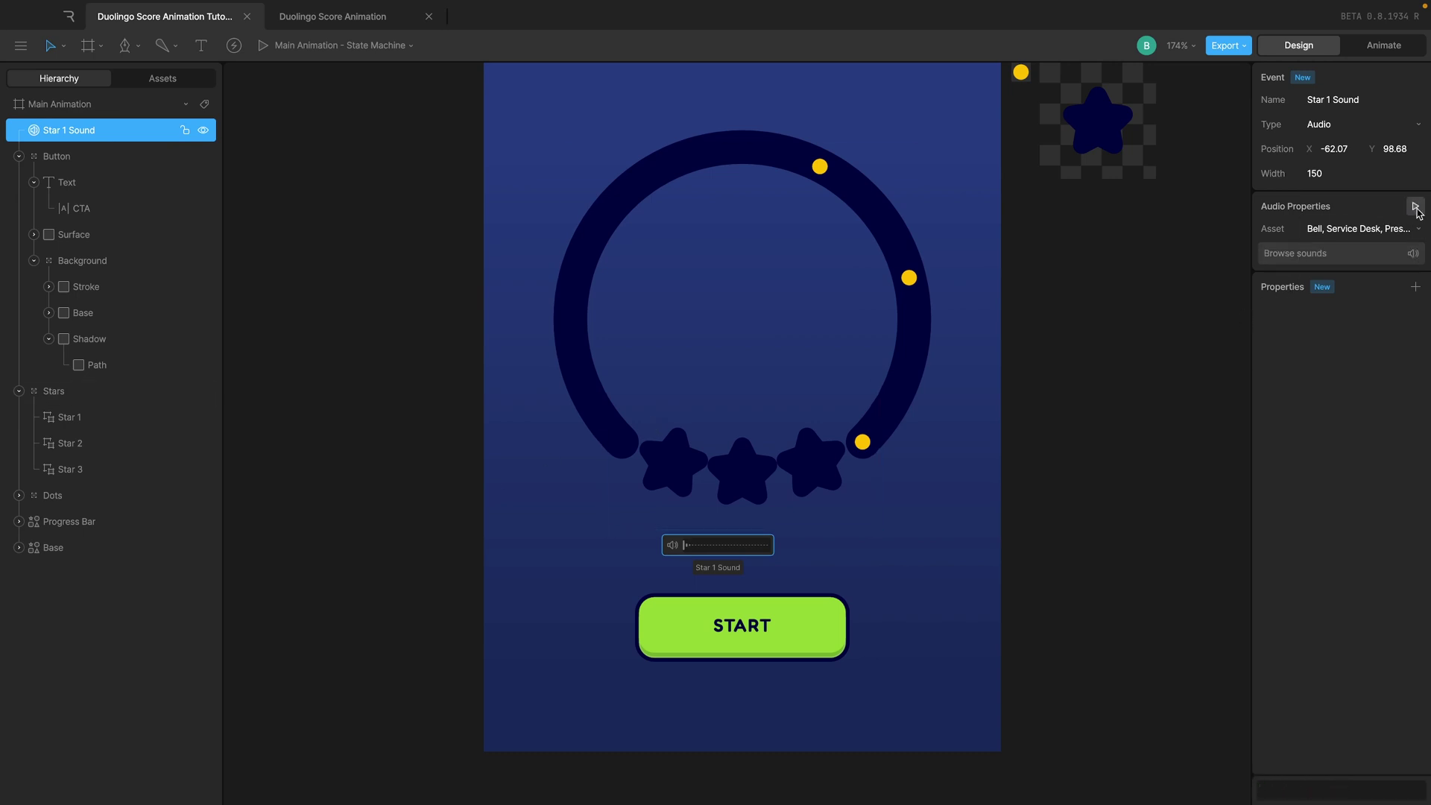
- Rename the event layer 'Star Sound' and move it beside the artboard
drag(718, 545, 668, 545)
double_click(89, 132)
text(Star Sound)
key(Return)
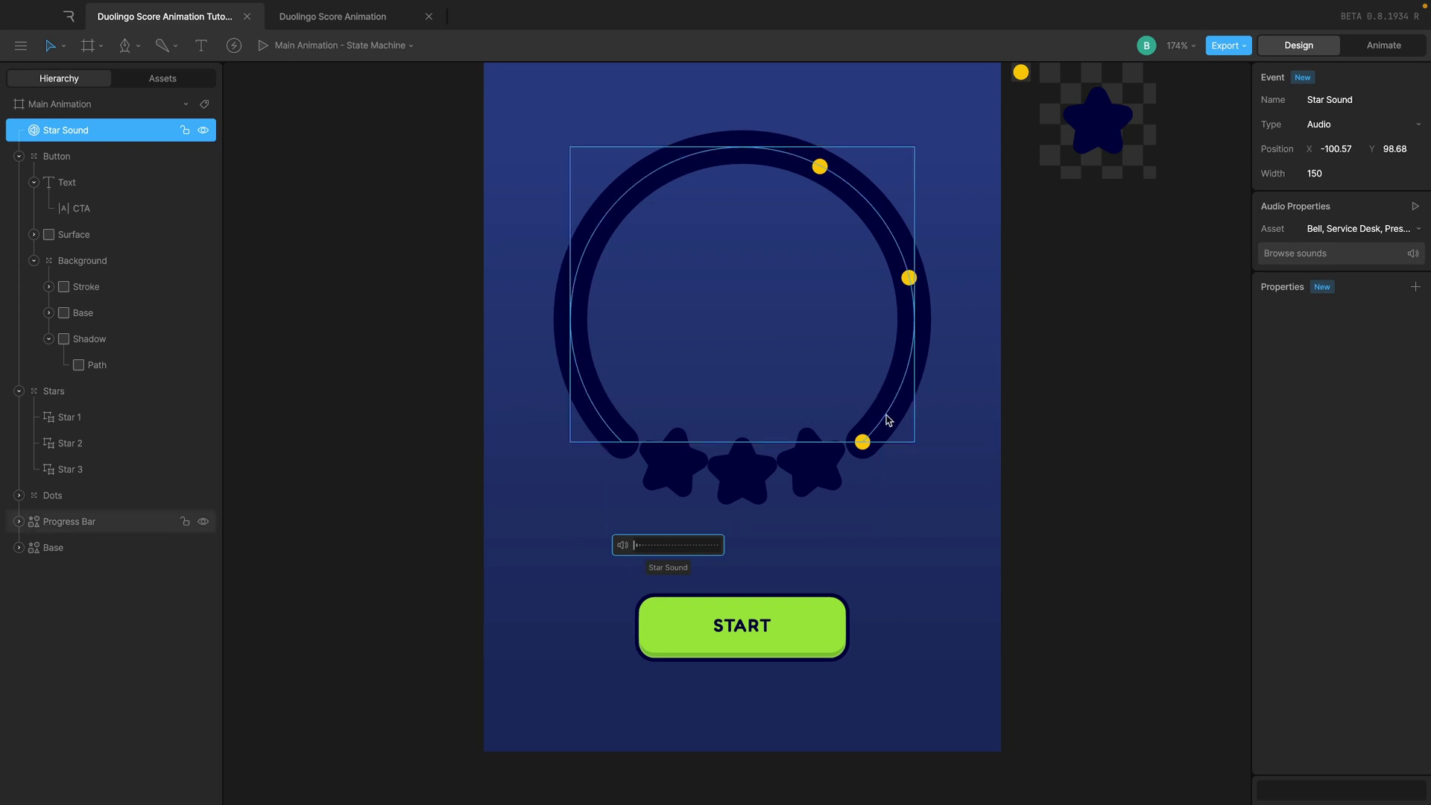
mouse_move(688, 546)
mouse_down()
mouse_move(940, 530)
mouse_move(1100, 540)
mouse_up()
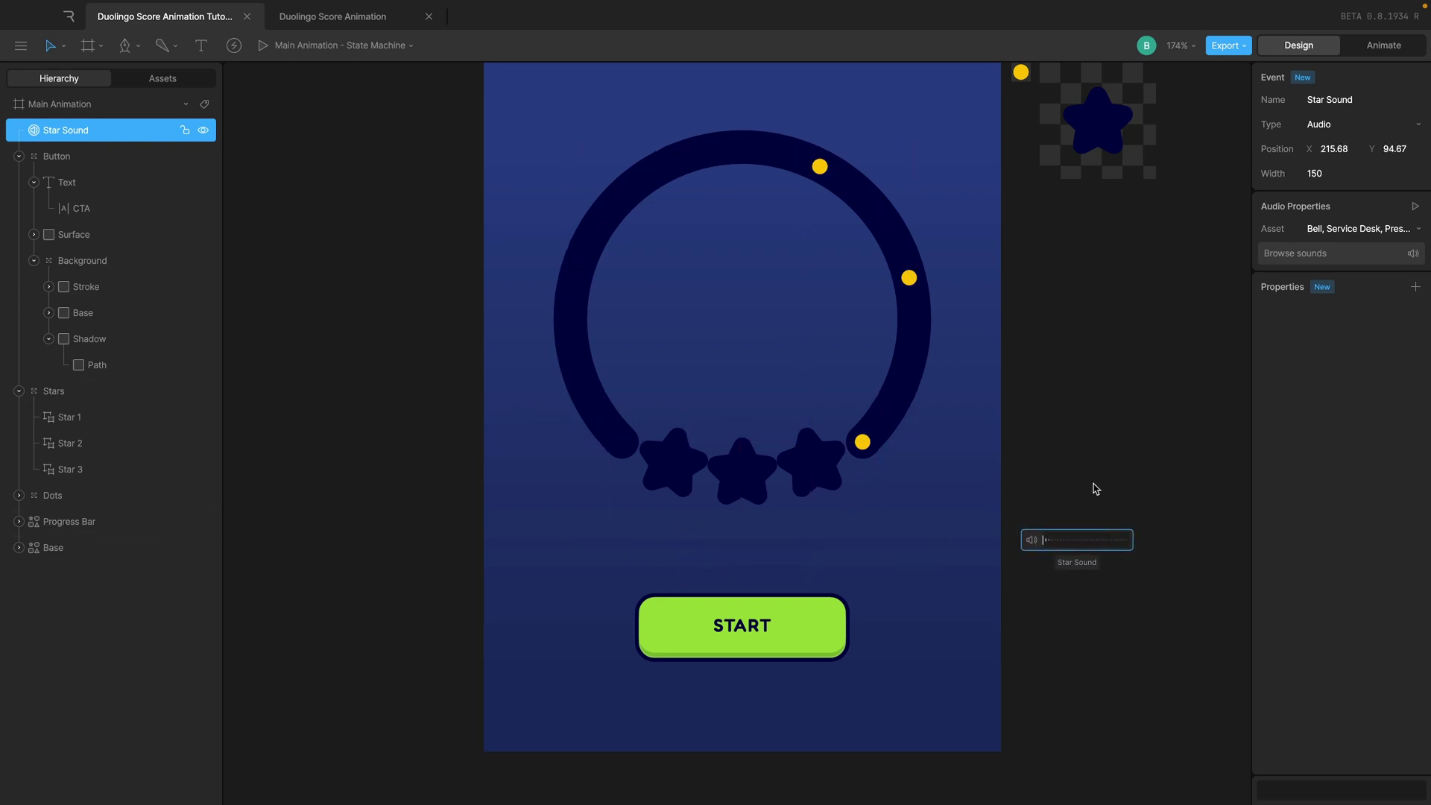
click(1073, 419)
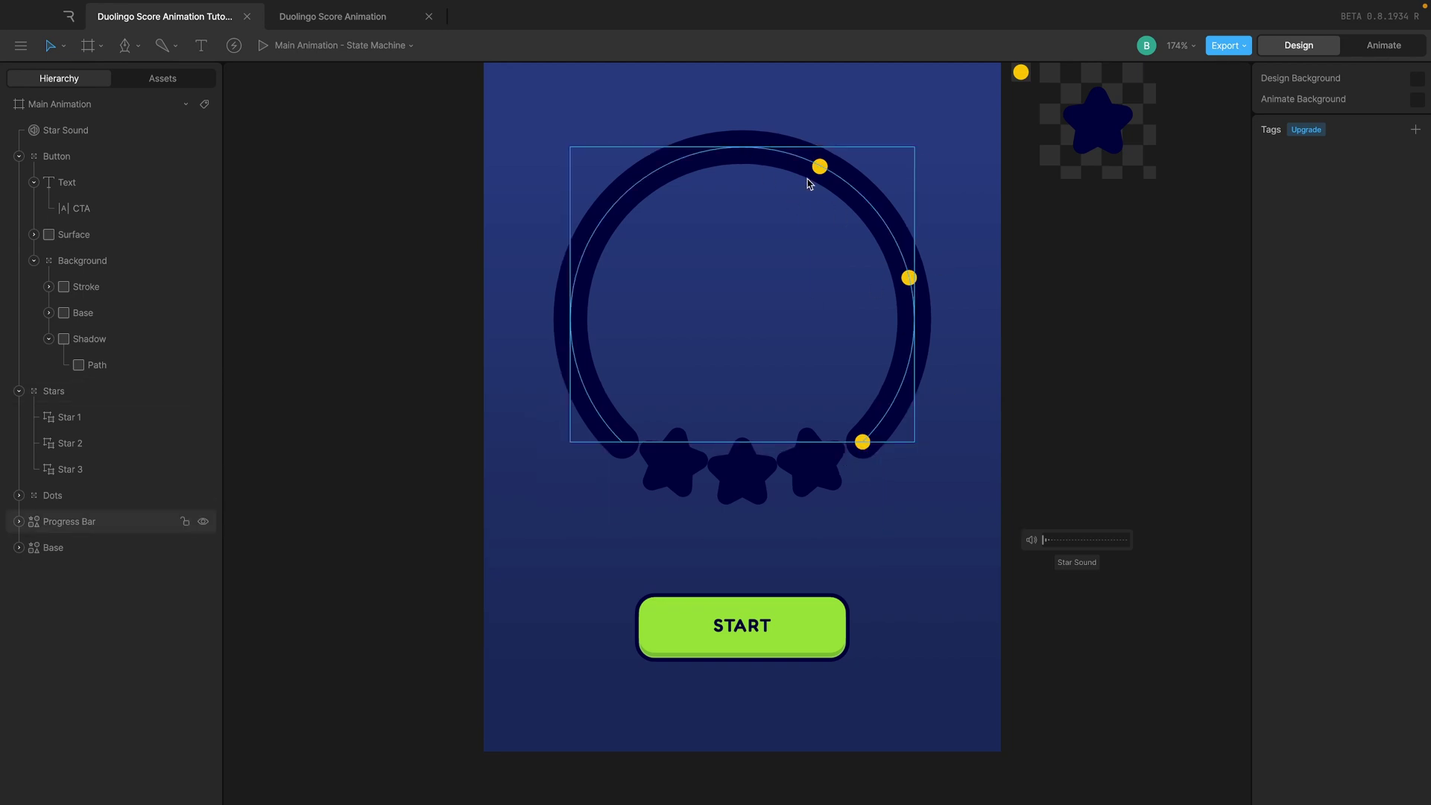
- Switch to Animate mode, fit the artboard, and open the Star and Dot Animation state graph
key(Tab)
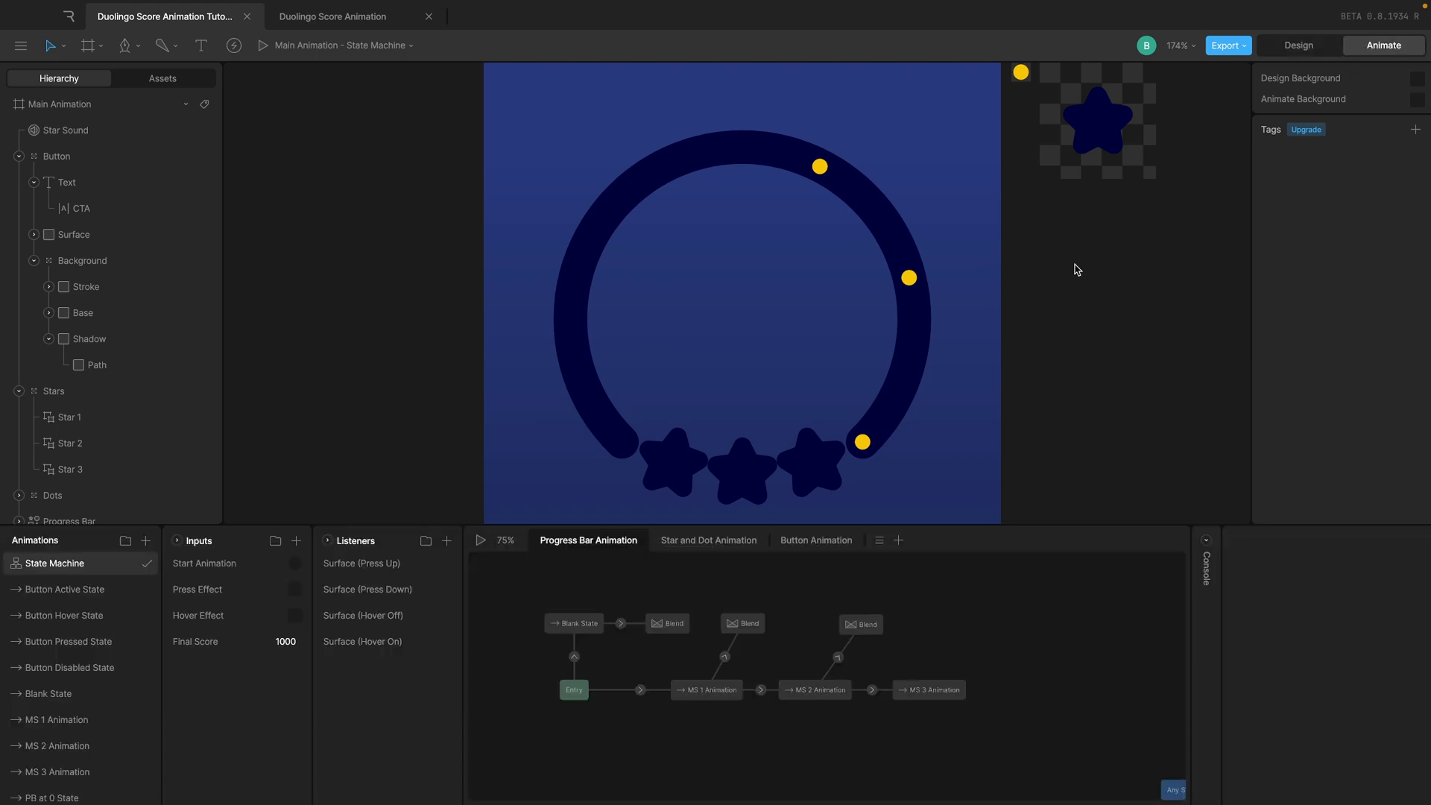
scroll(1075, 269, down, 3)
key(f)
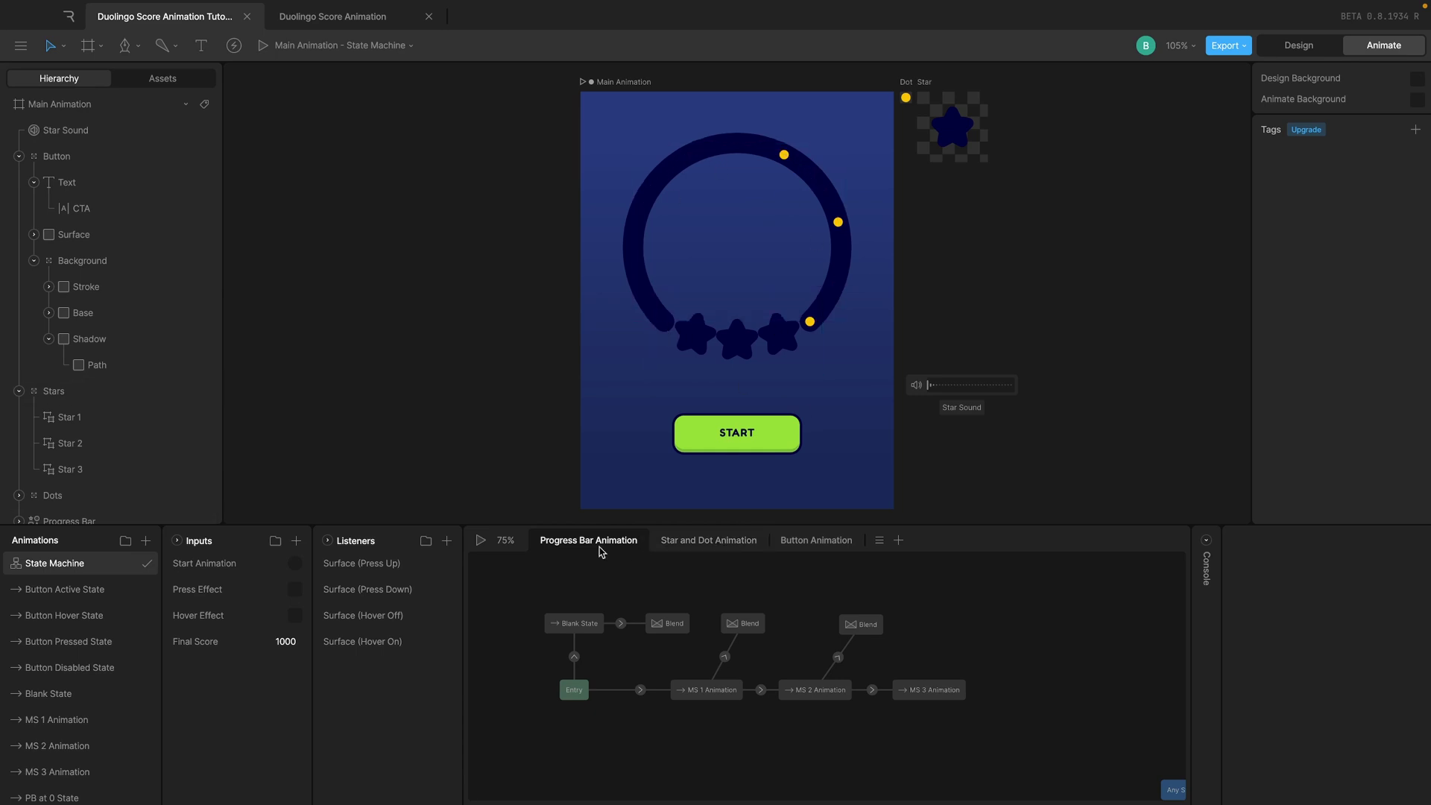
click(721, 545)
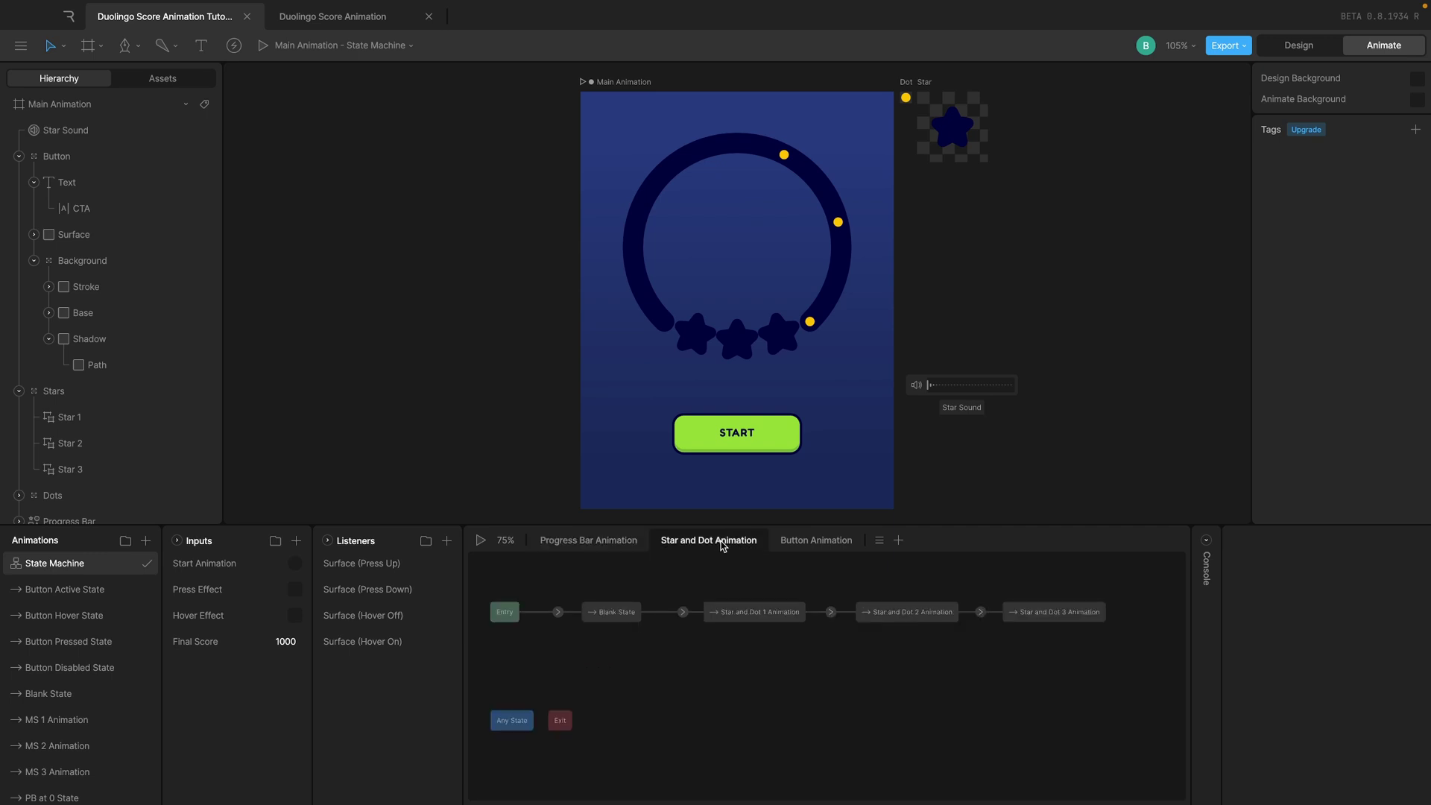
- Select the Star and Dot 1 Animation state and run the preview with START until all stars turn gold
scroll(749, 614, up, 2)
click(749, 615)
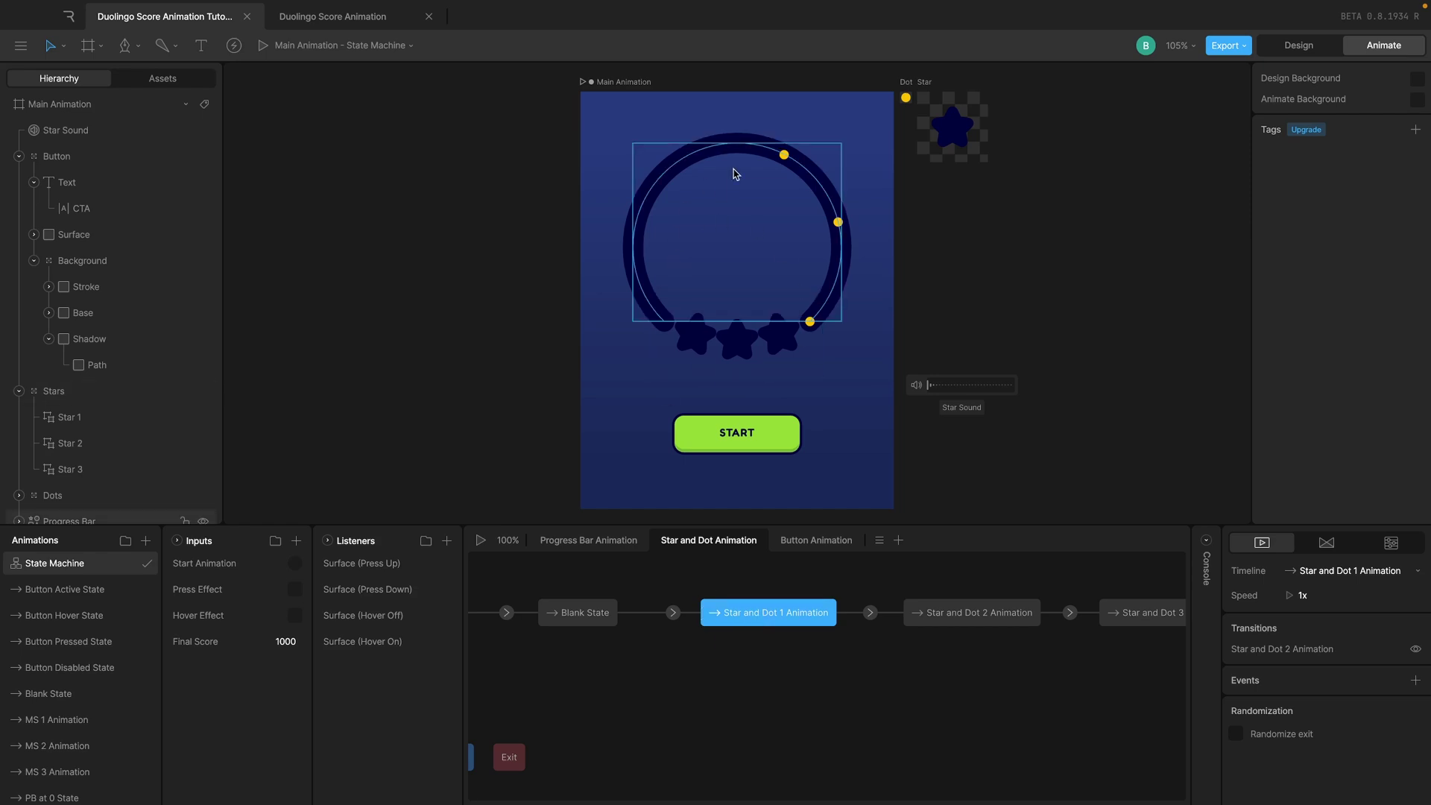
click(482, 540)
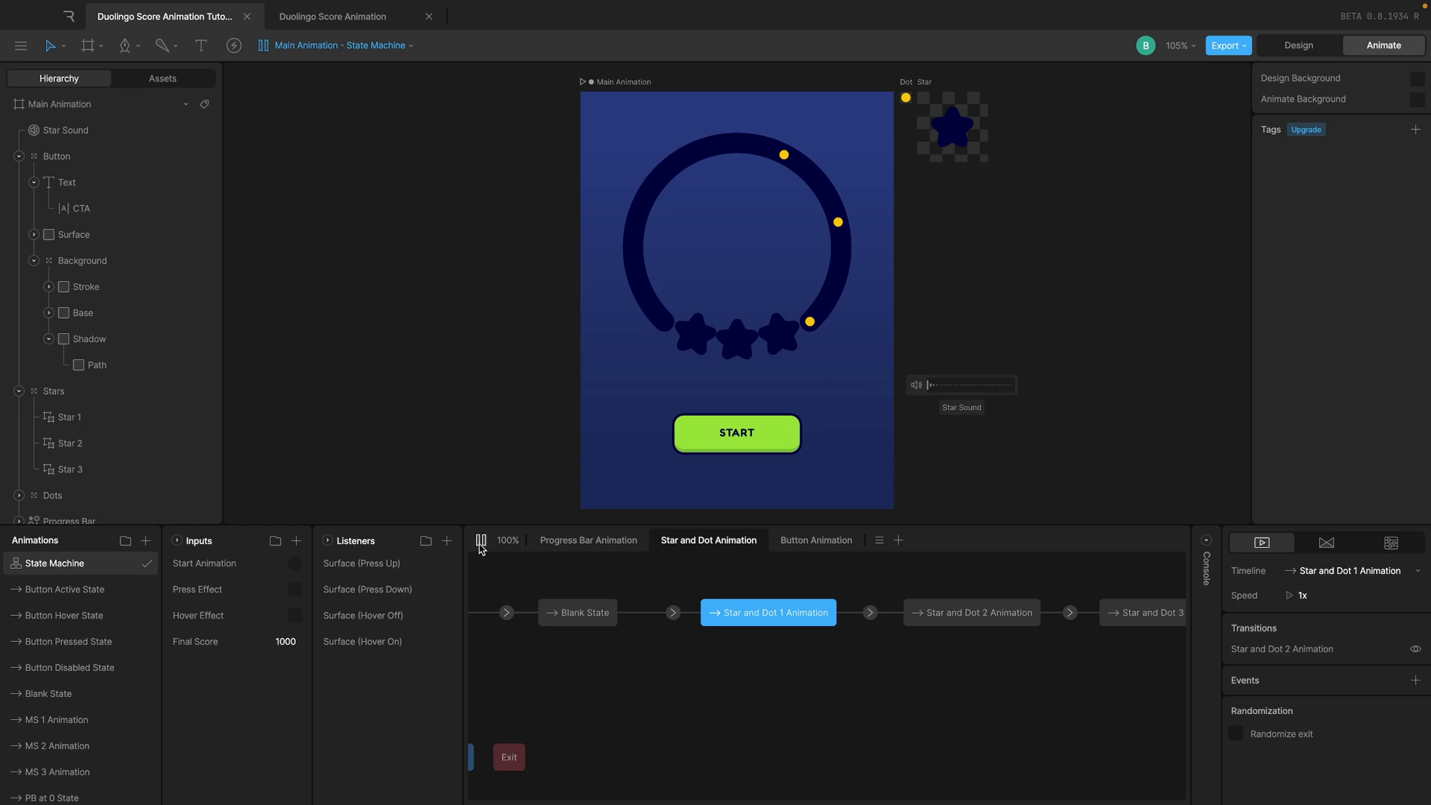
click(737, 434)
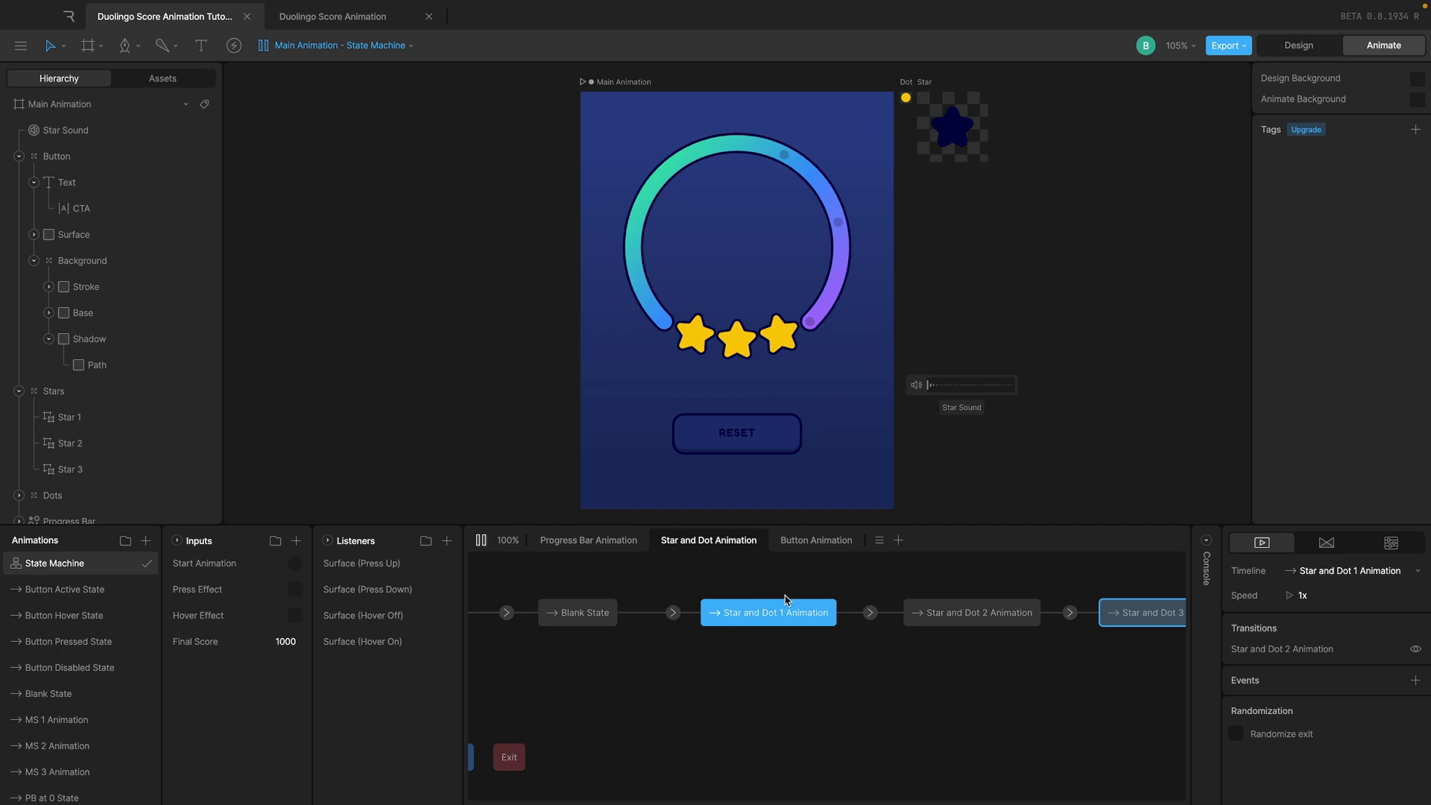
key(space)
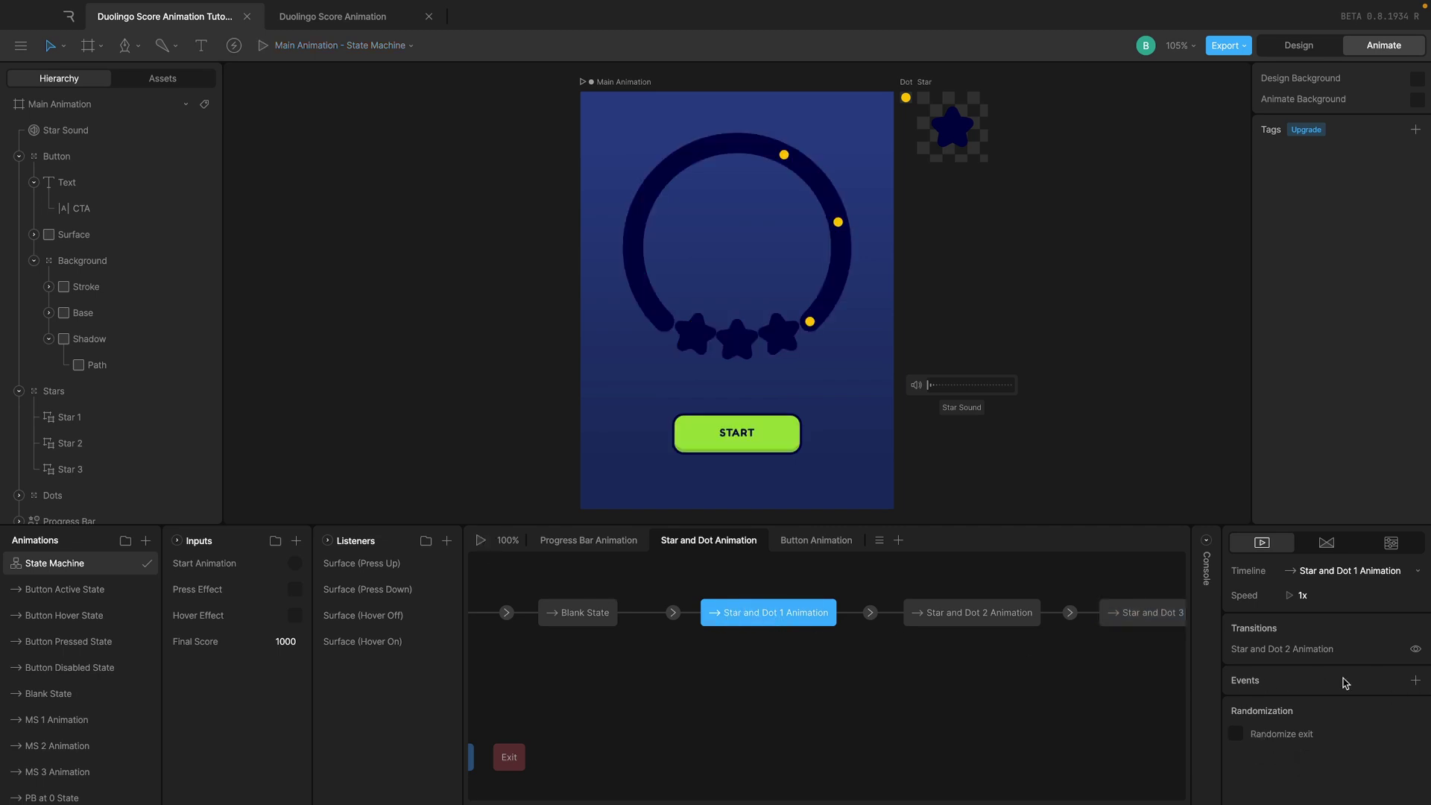
- Add a Star Sound event firing at Start to Star and Dot 1 Animation, then test it with START
click(1414, 681)
click(1265, 734)
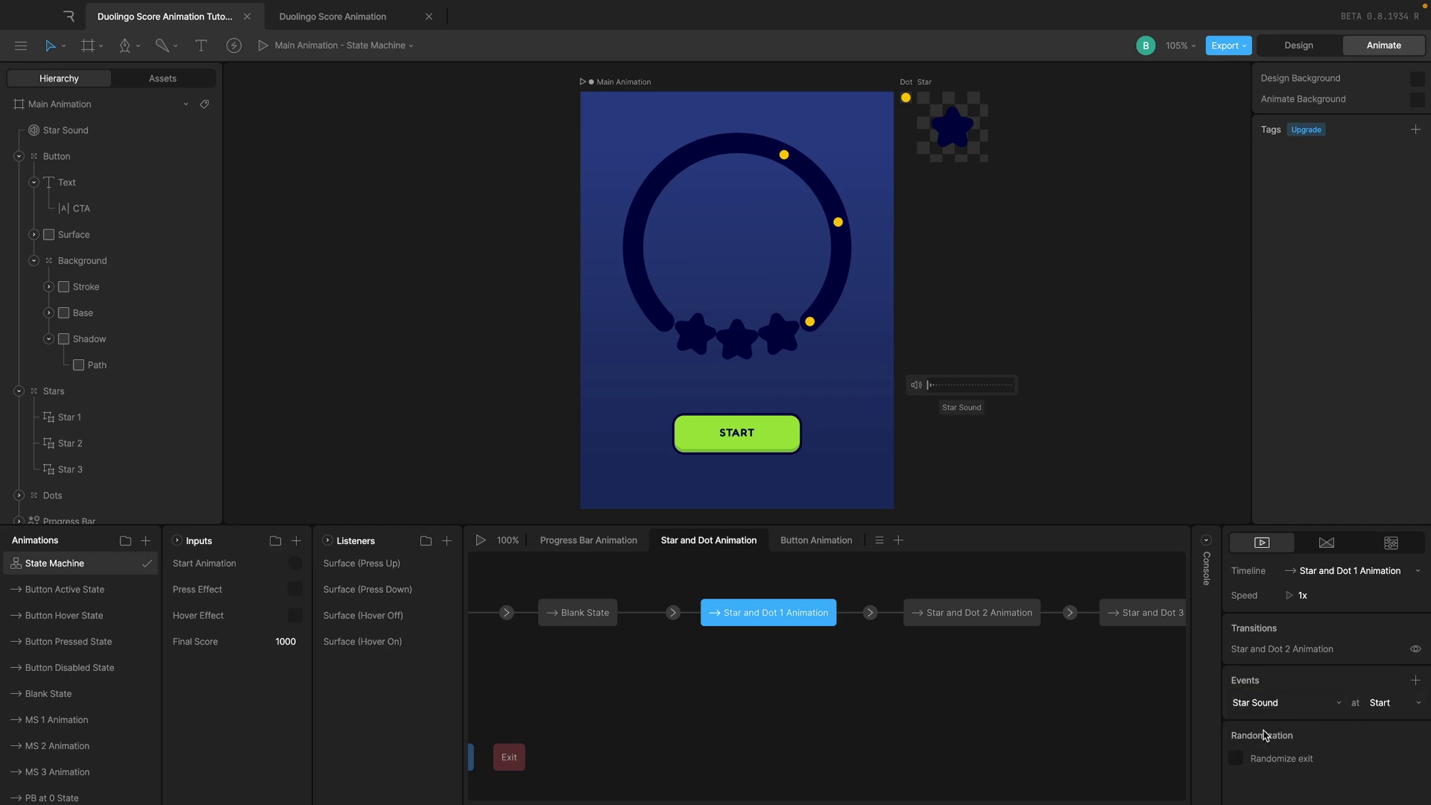
click(1380, 703)
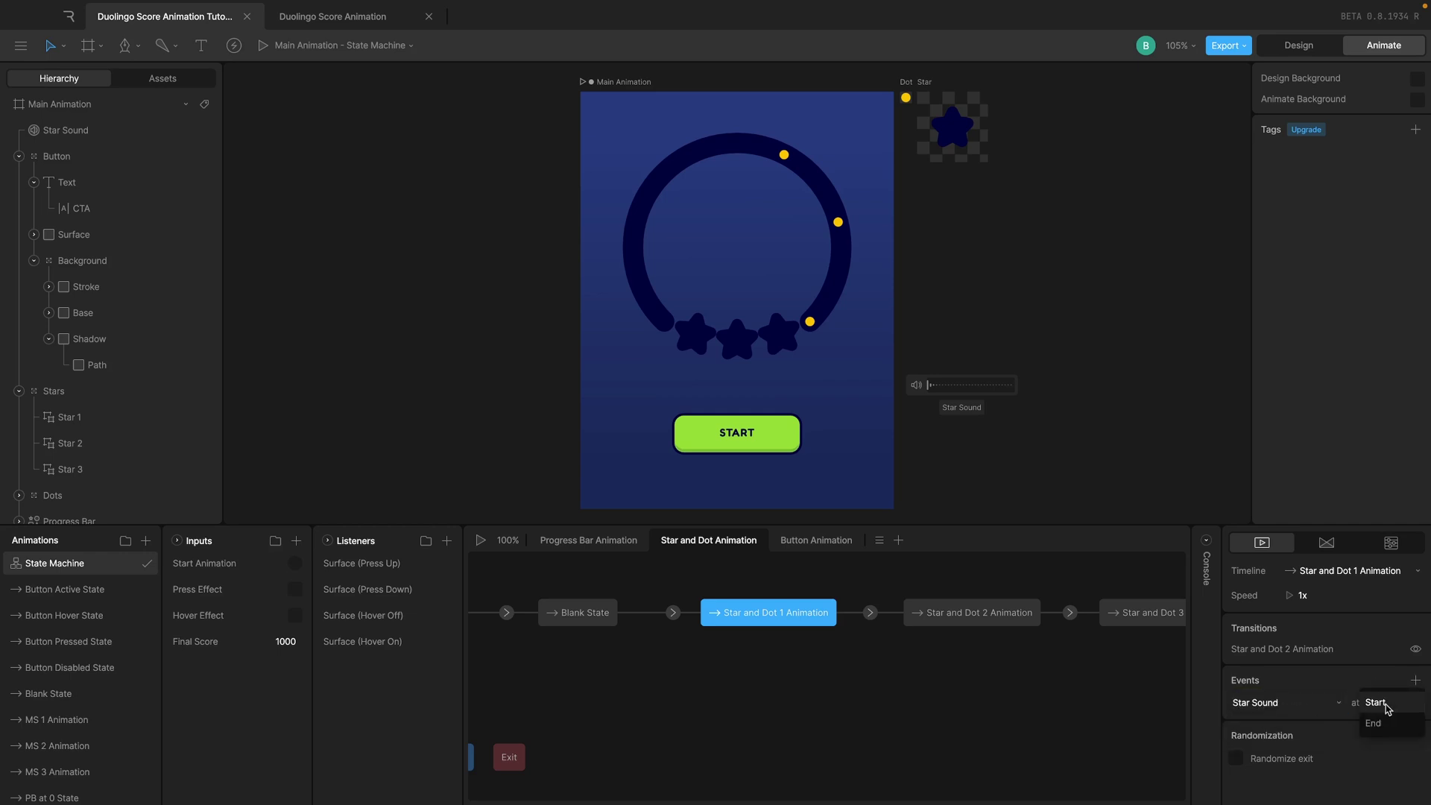
click(1381, 680)
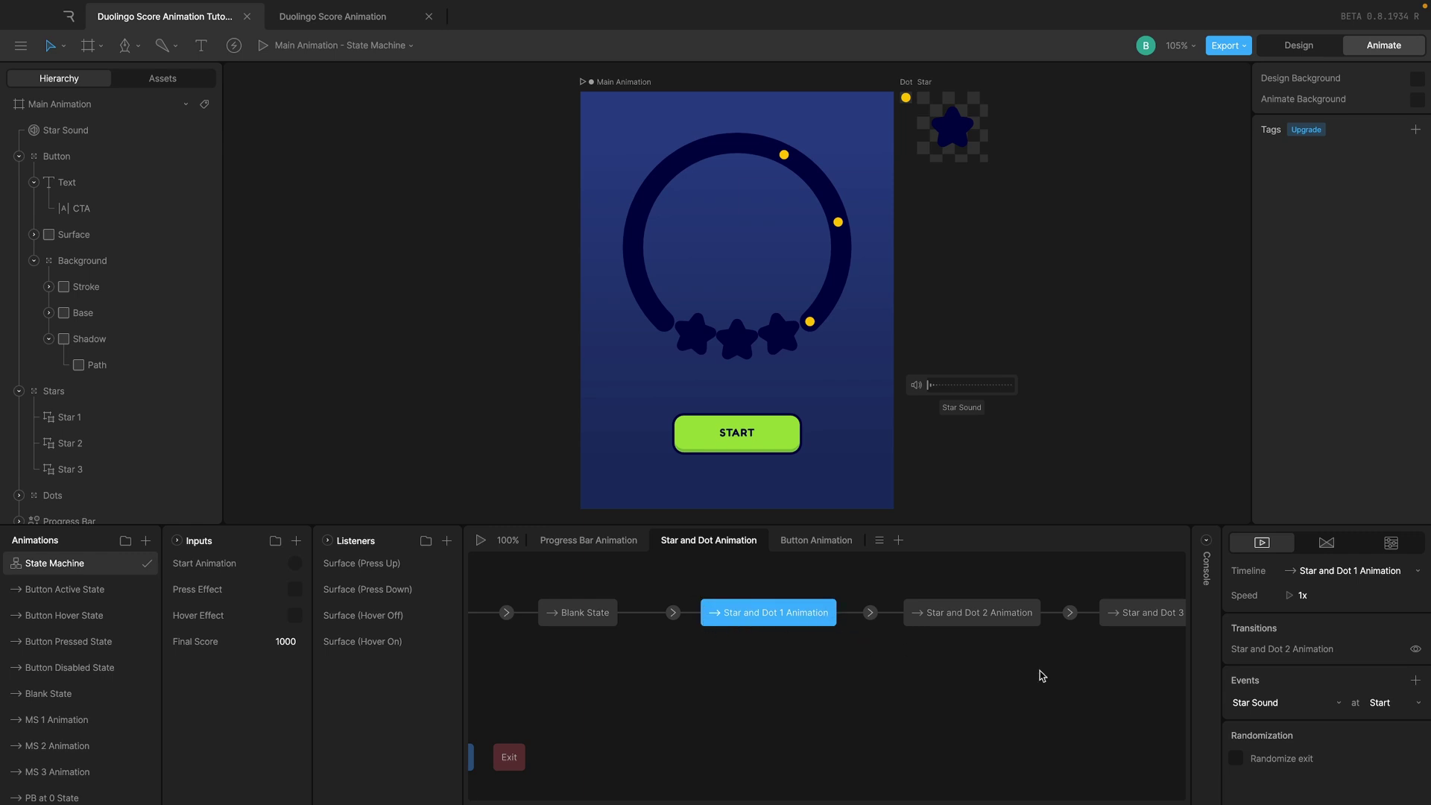
click(1372, 704)
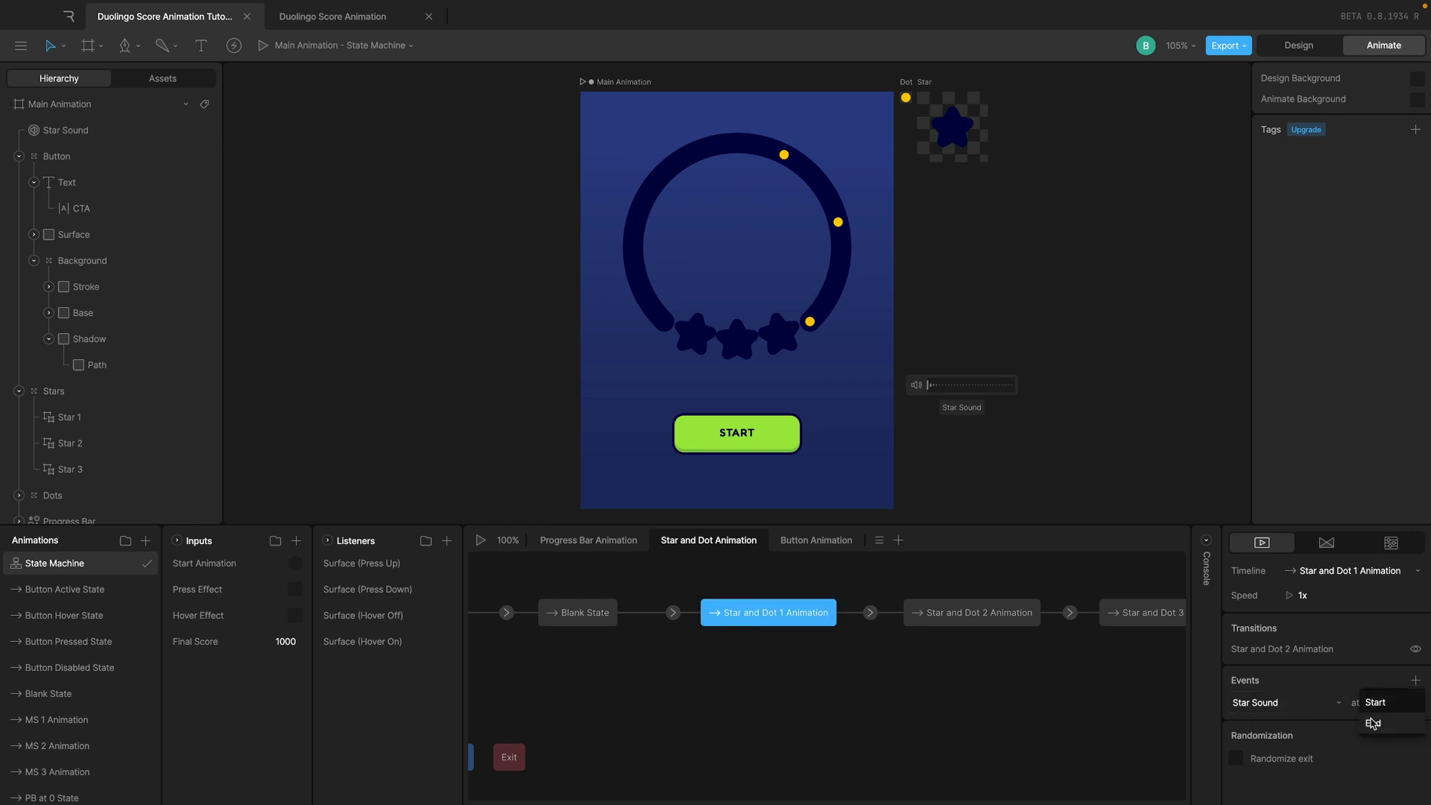
click(1375, 702)
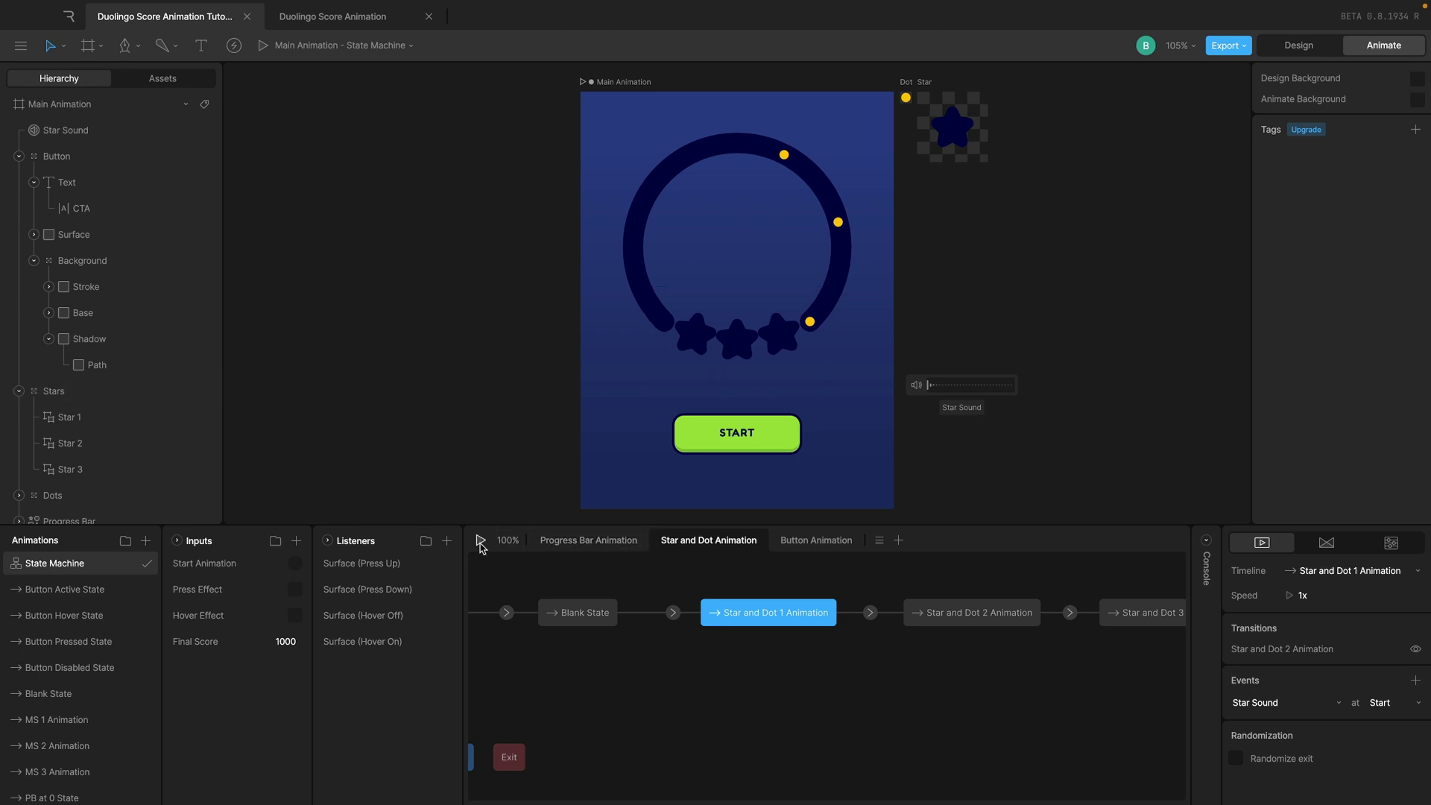
click(693, 437)
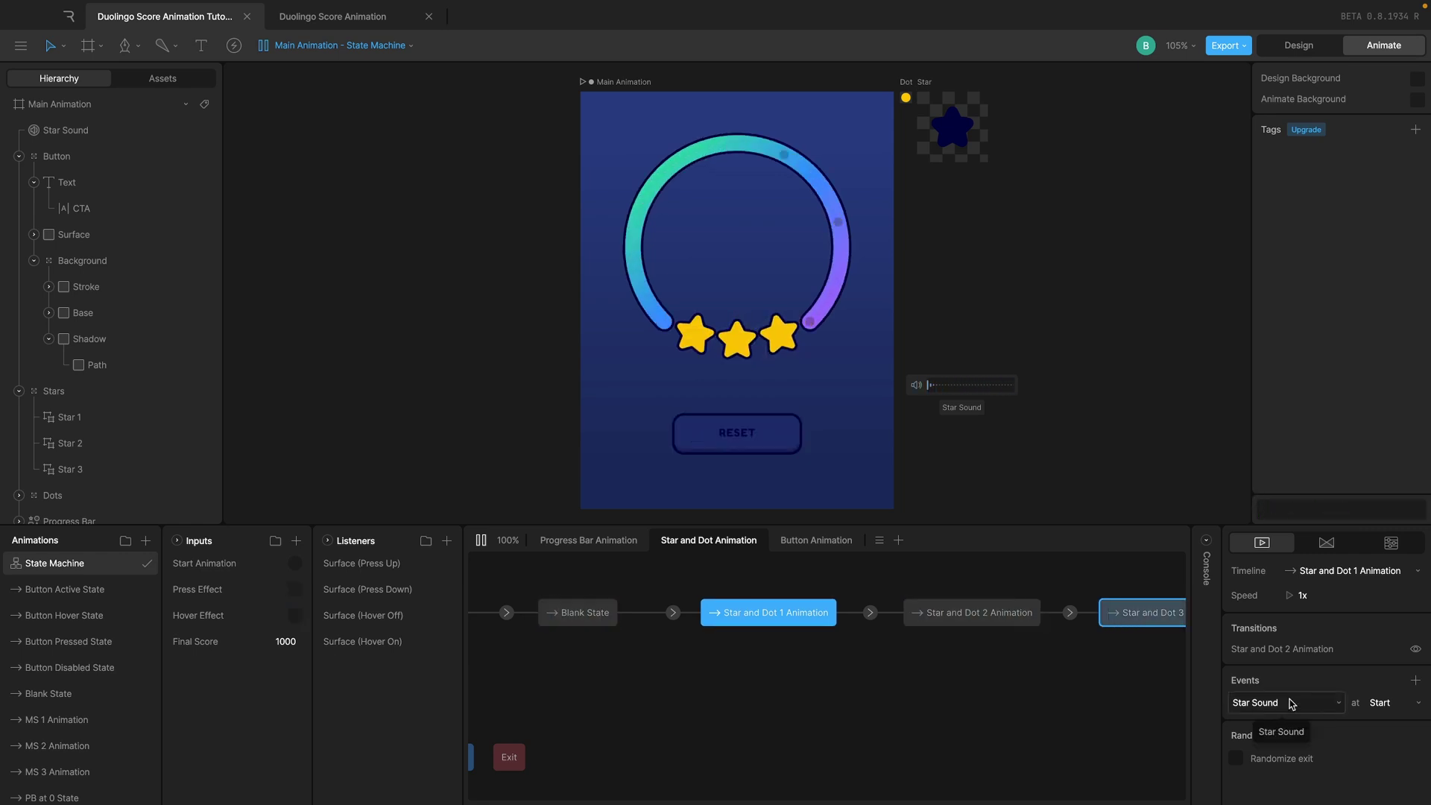
- Delete the Star Sound event from the Star and Dot 1 Animation state and rerun the preview
click(673, 612)
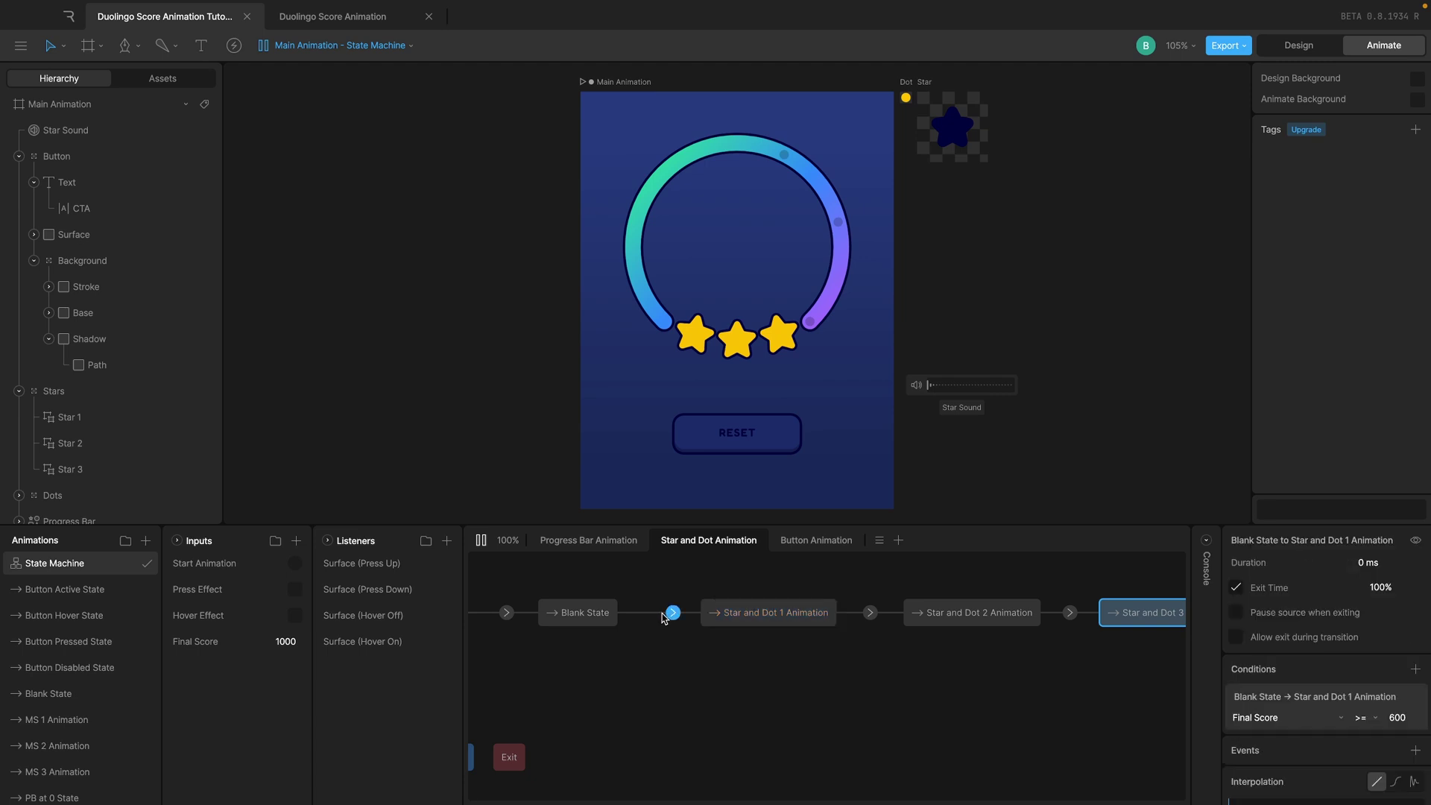
click(716, 619)
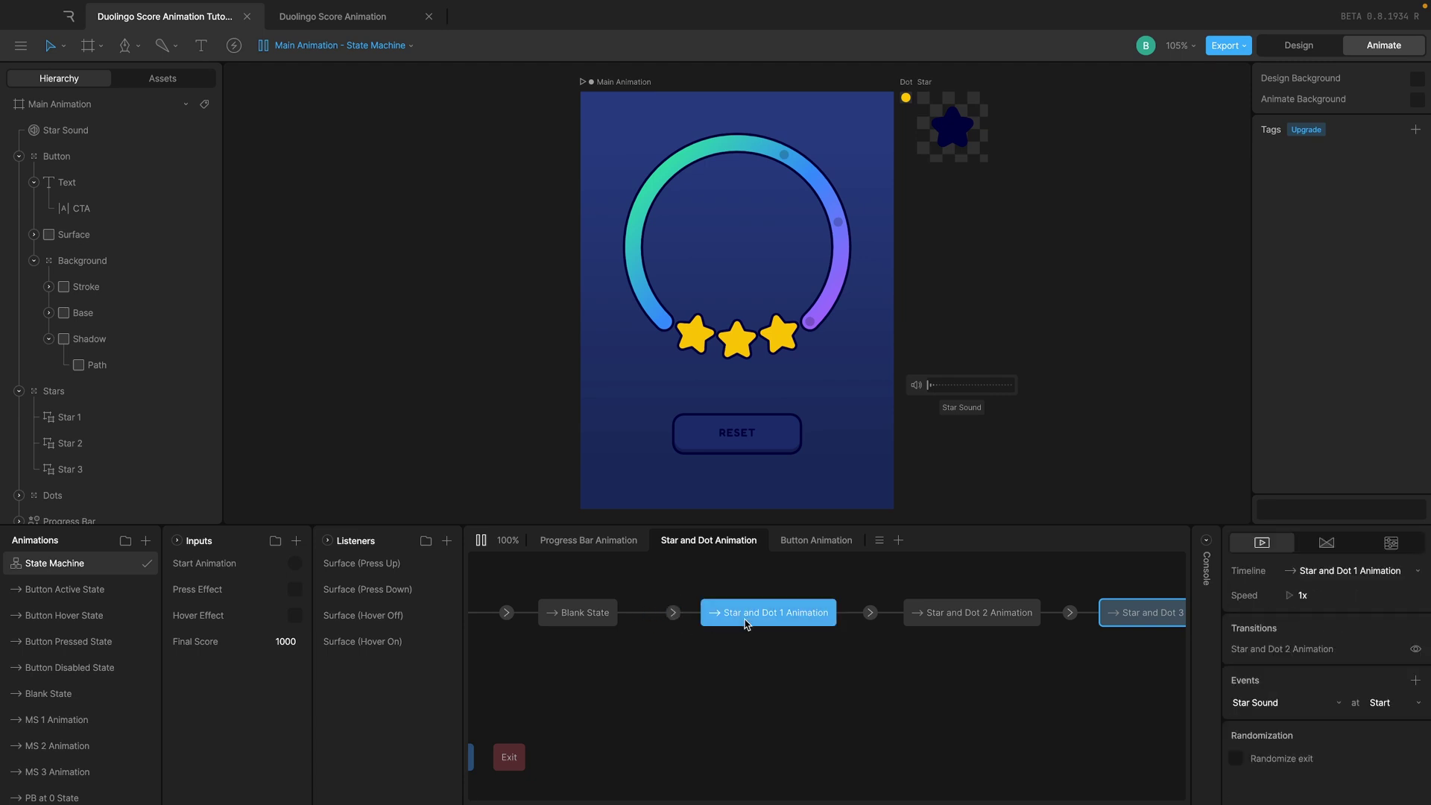
right_click(1332, 697)
click(1351, 720)
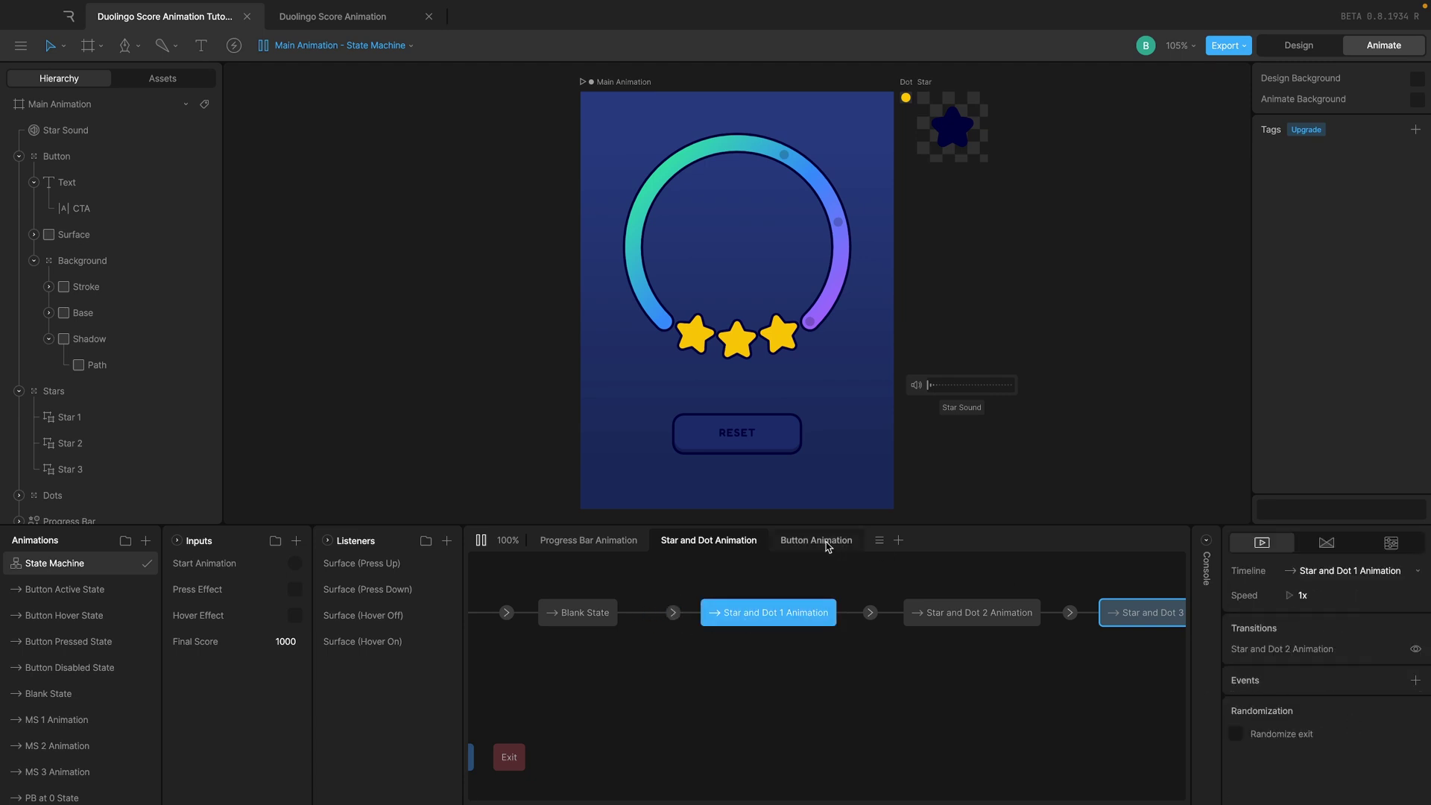
click(481, 540)
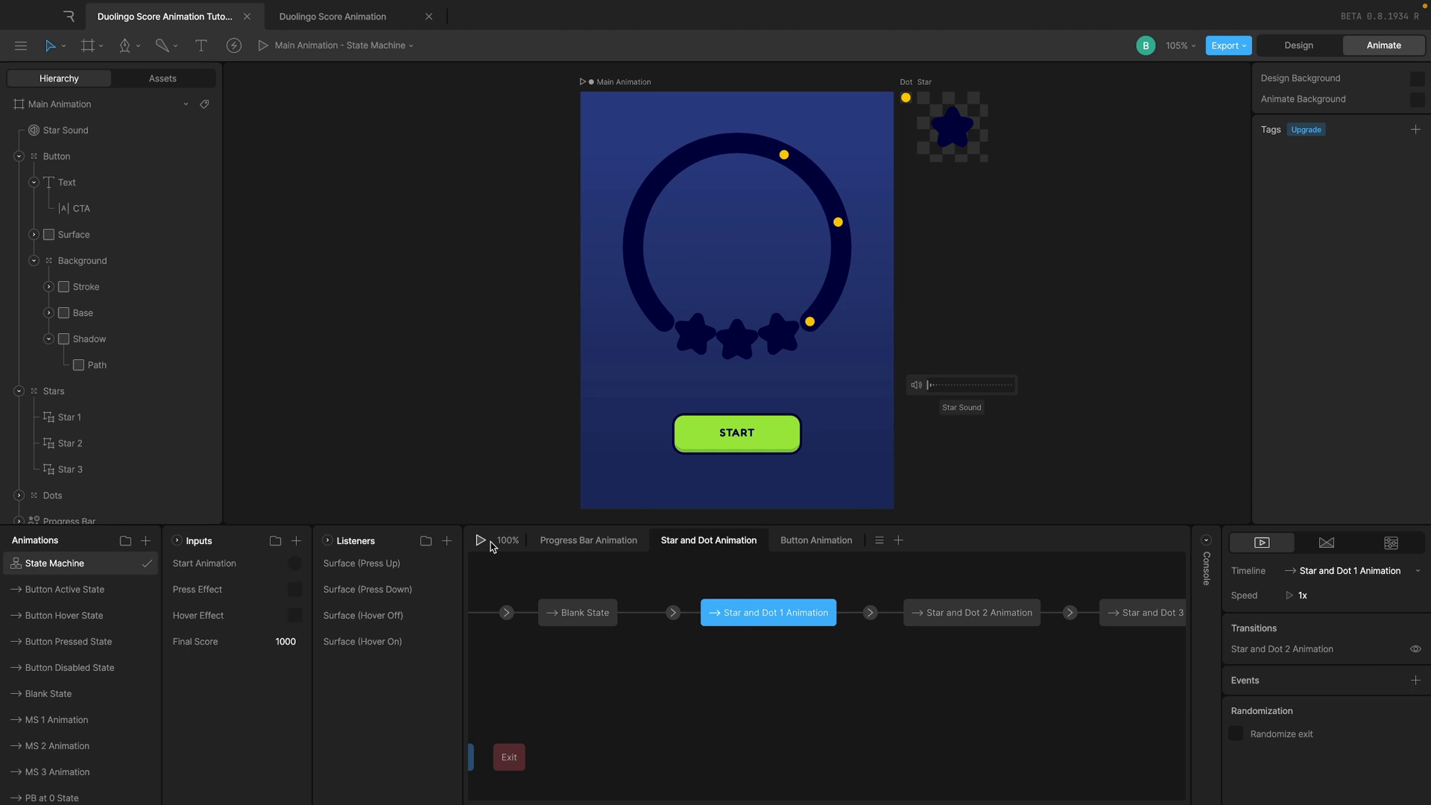
click(686, 443)
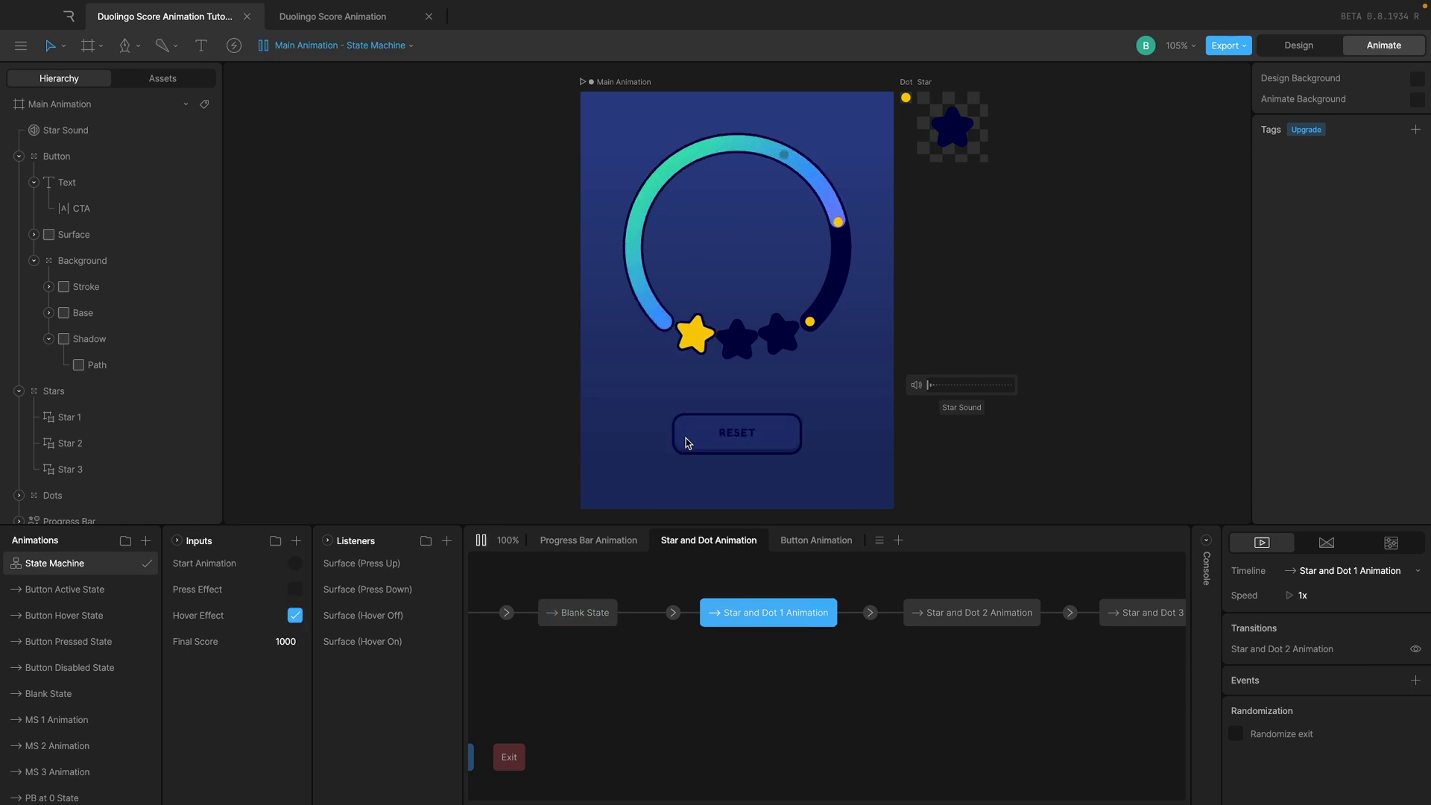
click(481, 540)
- Make the Blank State to Star and Dot 1 transition fire Star Sound at its End
click(673, 613)
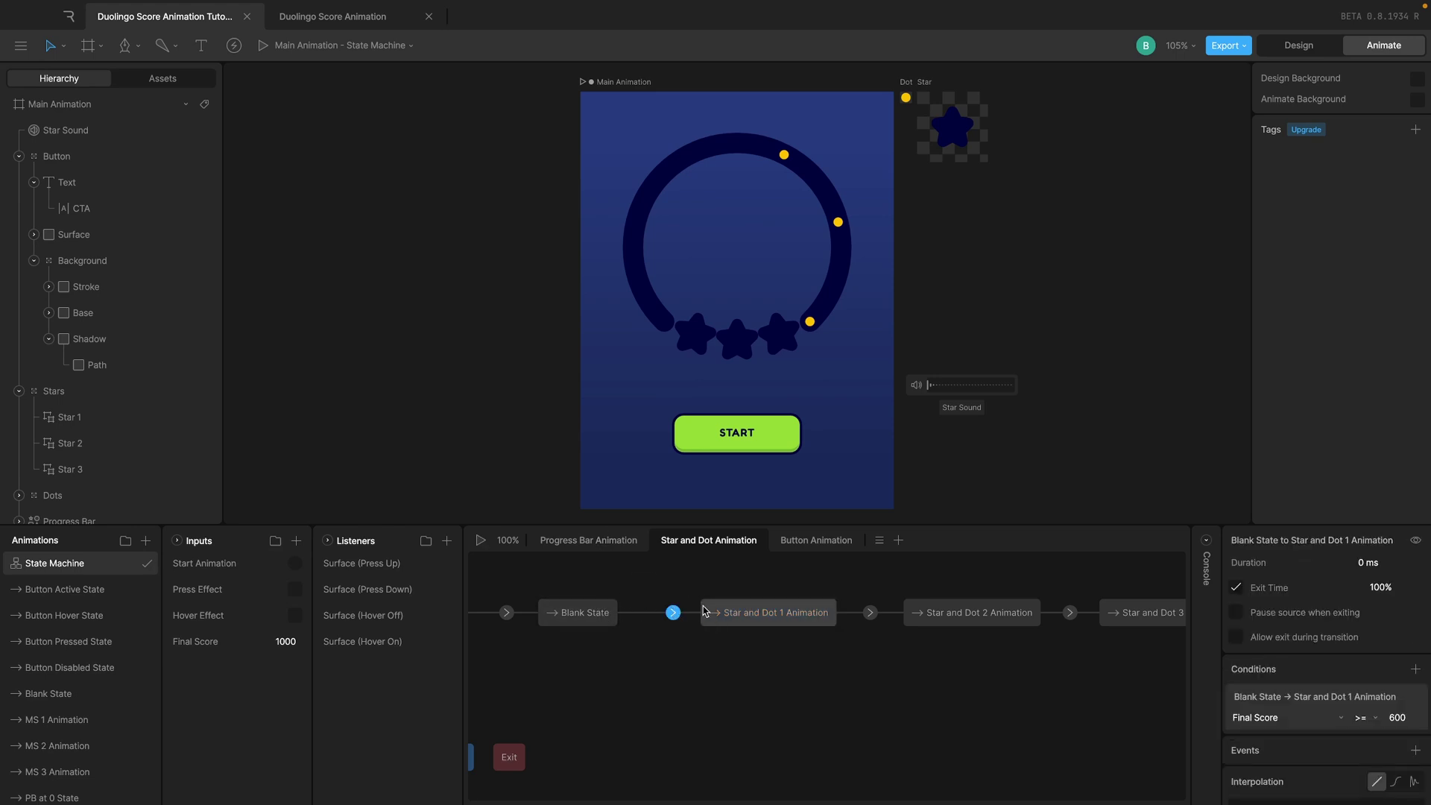
scroll(1327, 693, down, 3)
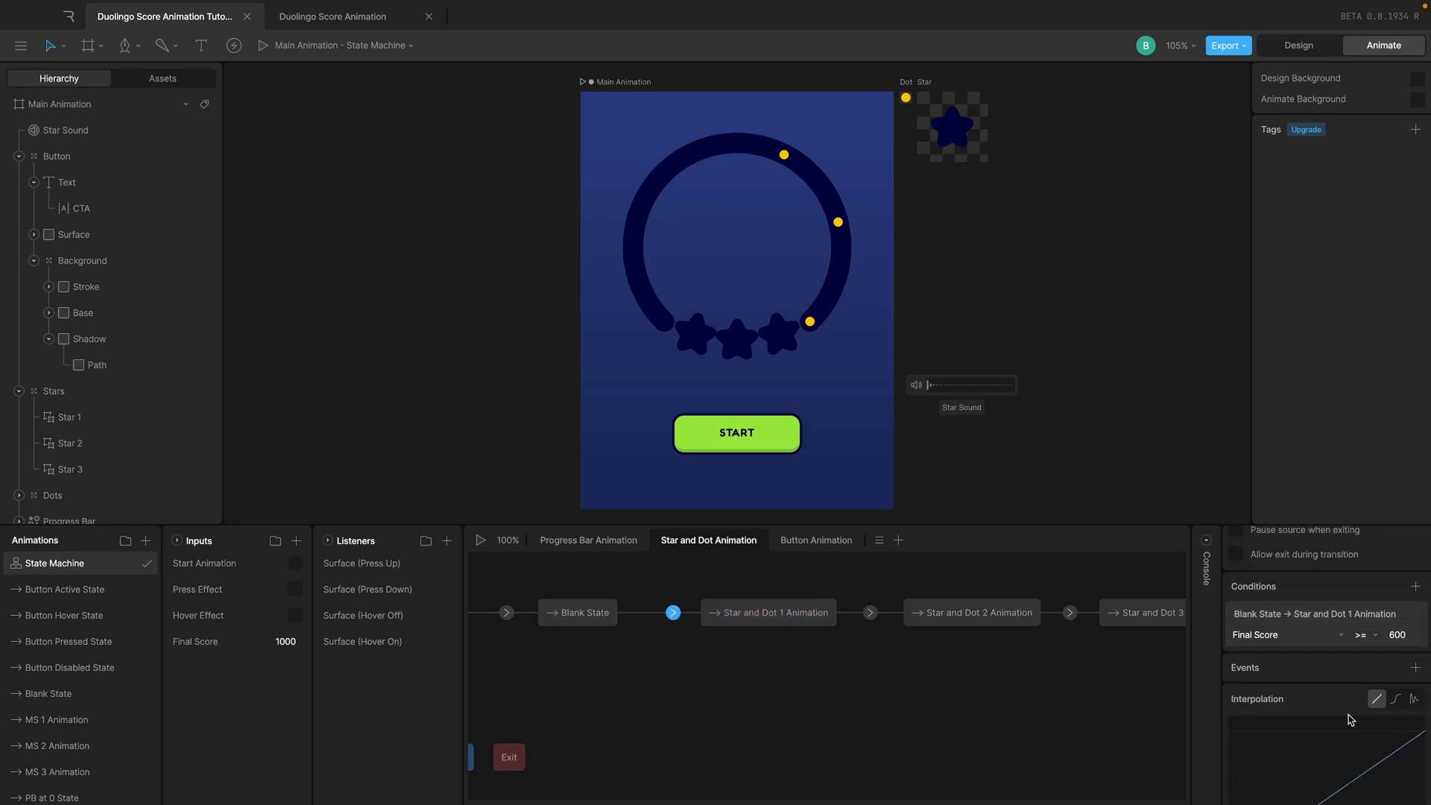
click(1416, 643)
click(1278, 667)
click(1284, 687)
click(1379, 667)
click(1385, 684)
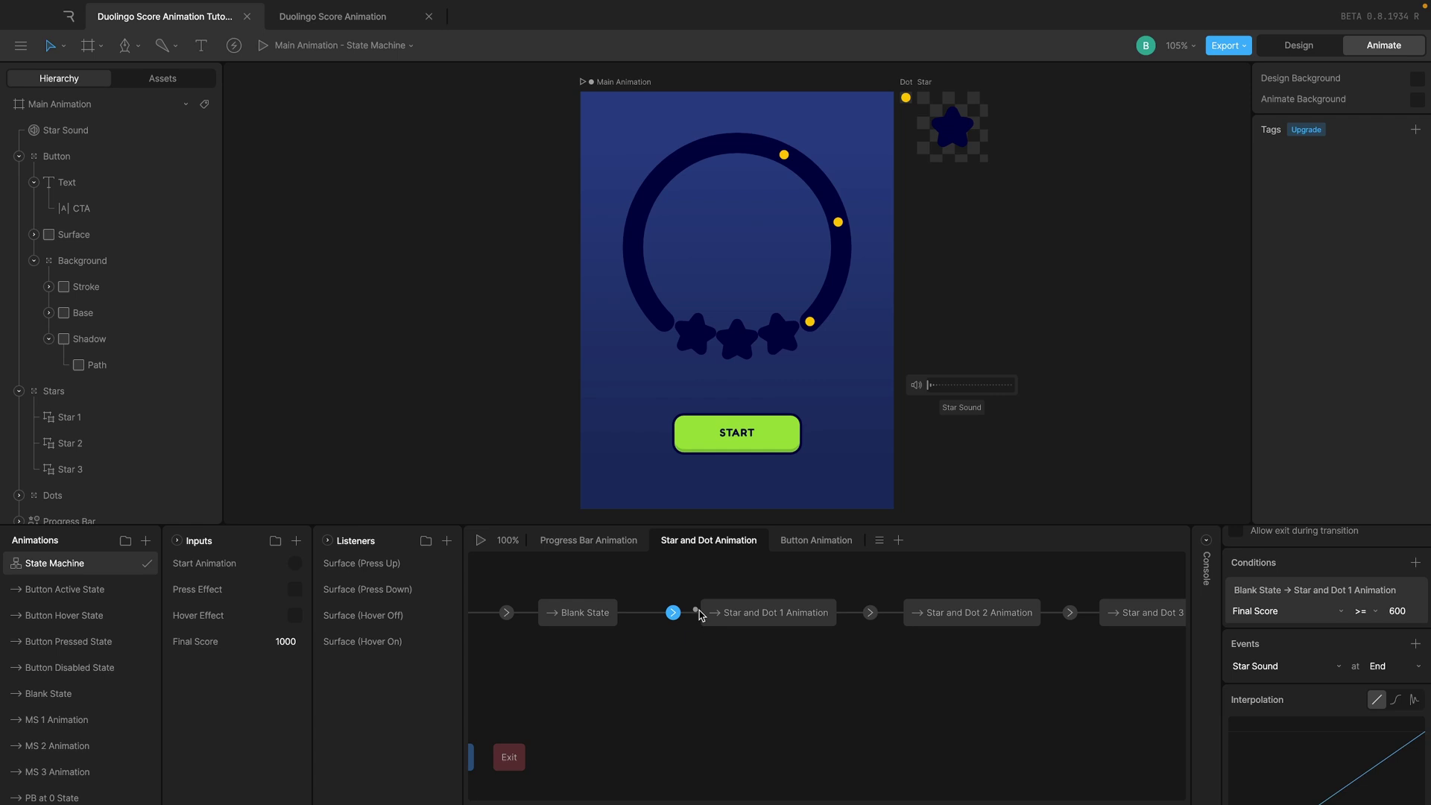
- Play the score animation twice to hear the star sound on the first transition
click(482, 541)
click(686, 439)
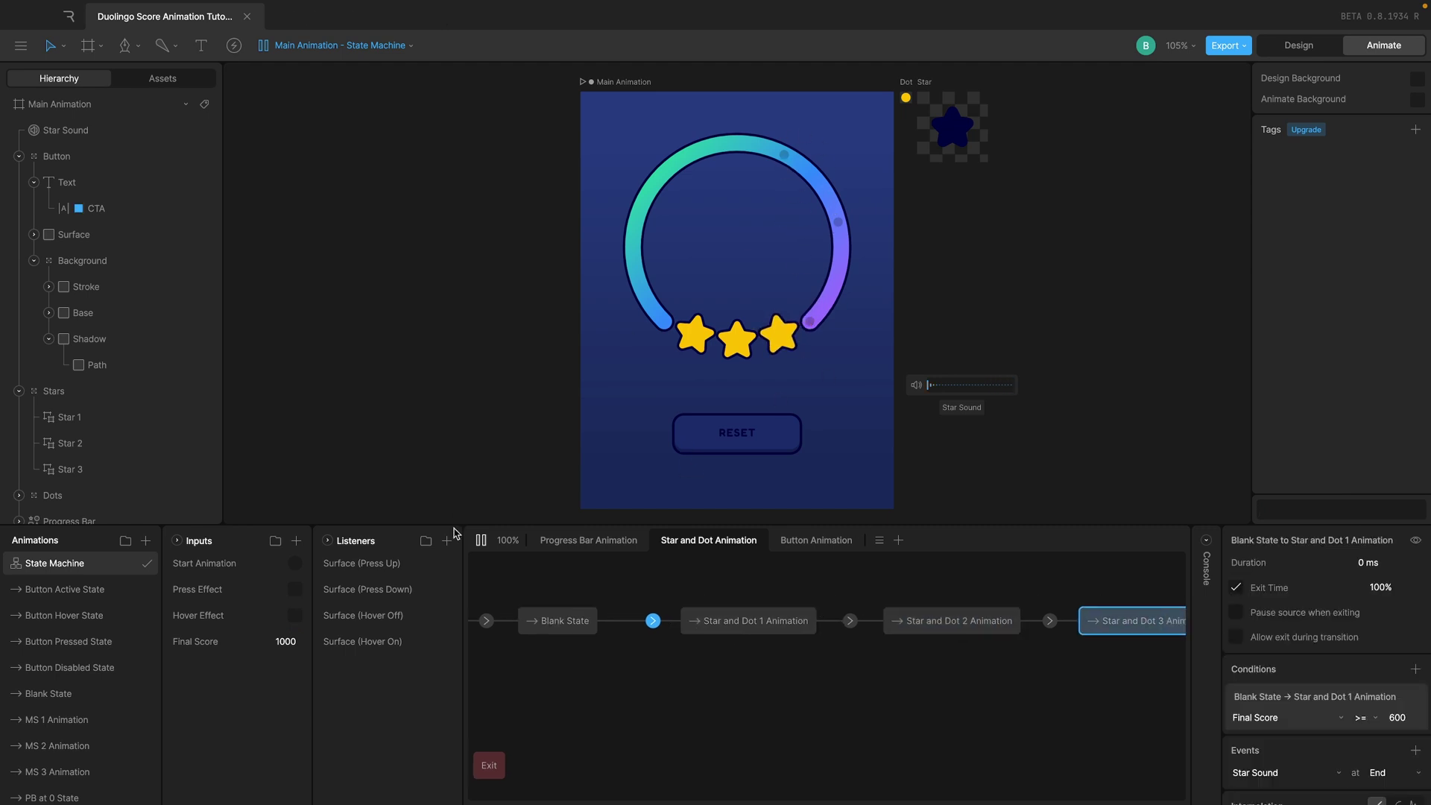
click(480, 539)
click(481, 540)
click(686, 447)
- Add a Star Sound event to the Star and Dot 1 to Star and Dot 2 transition
scroll(790, 597, right, 2)
click(780, 627)
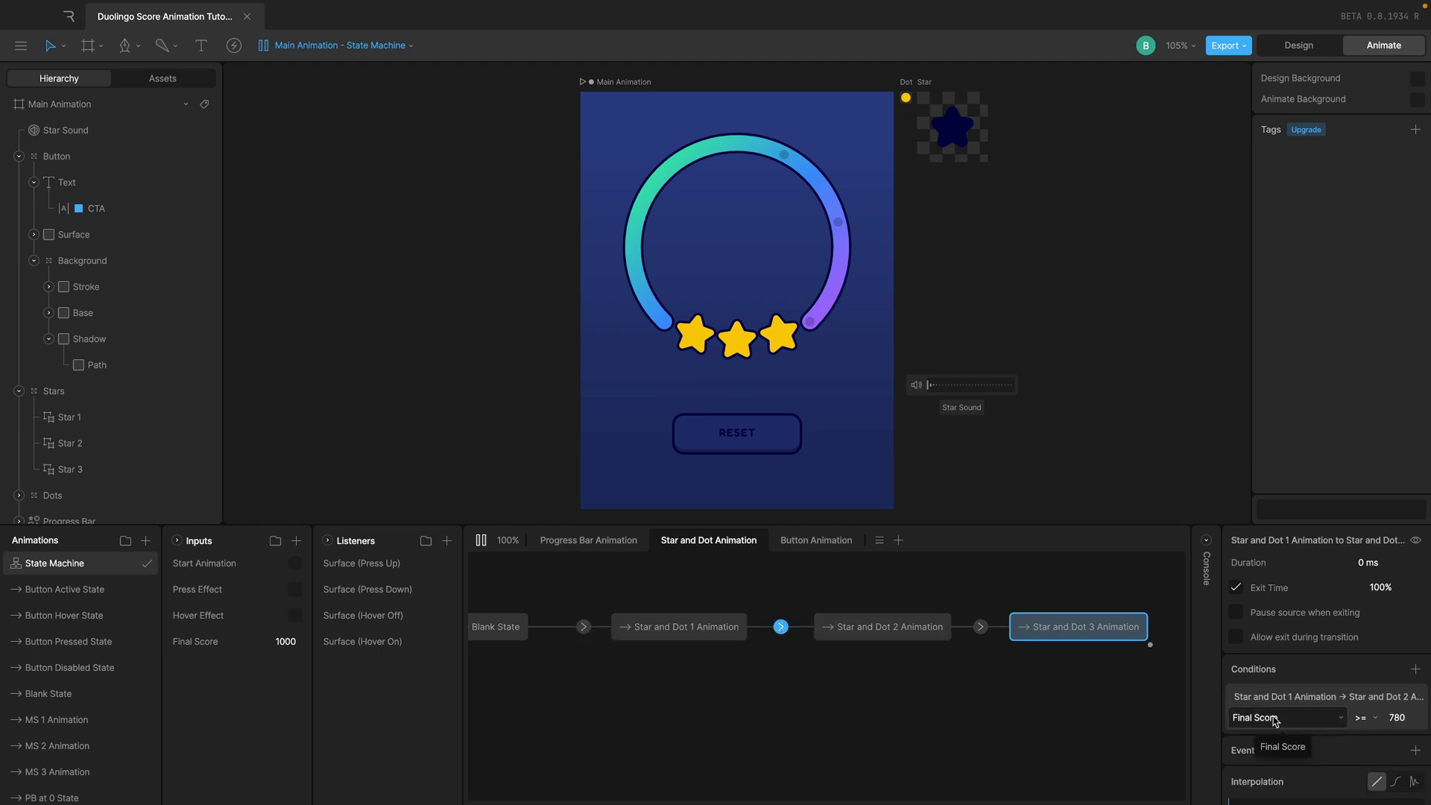
scroll(1268, 708, down, 2)
click(1416, 678)
click(1292, 702)
click(1290, 721)
click(1391, 704)
click(1391, 704)
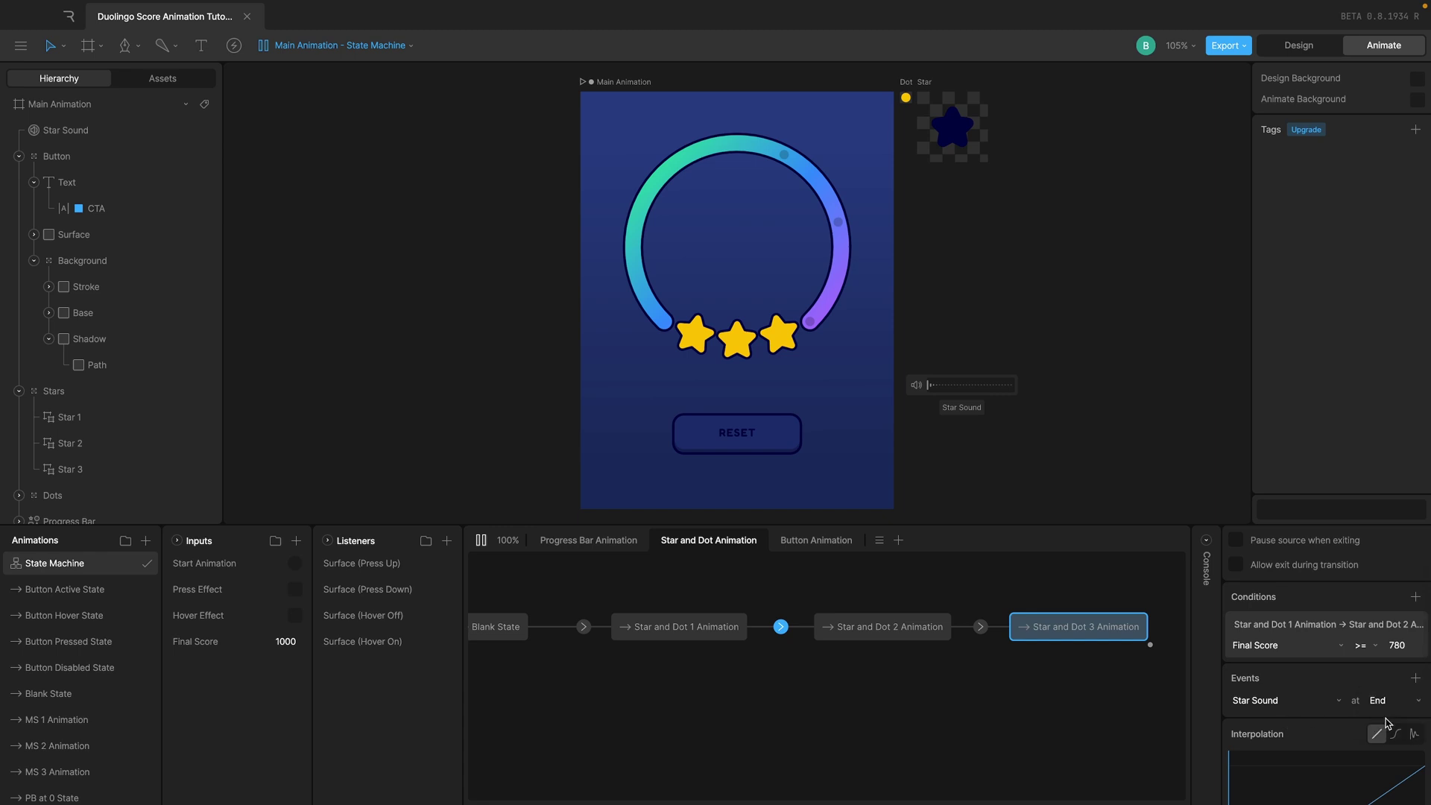
- Add a Star Sound event firing at Start to the Star and Dot 2 to Star and Dot 3 transition
click(981, 627)
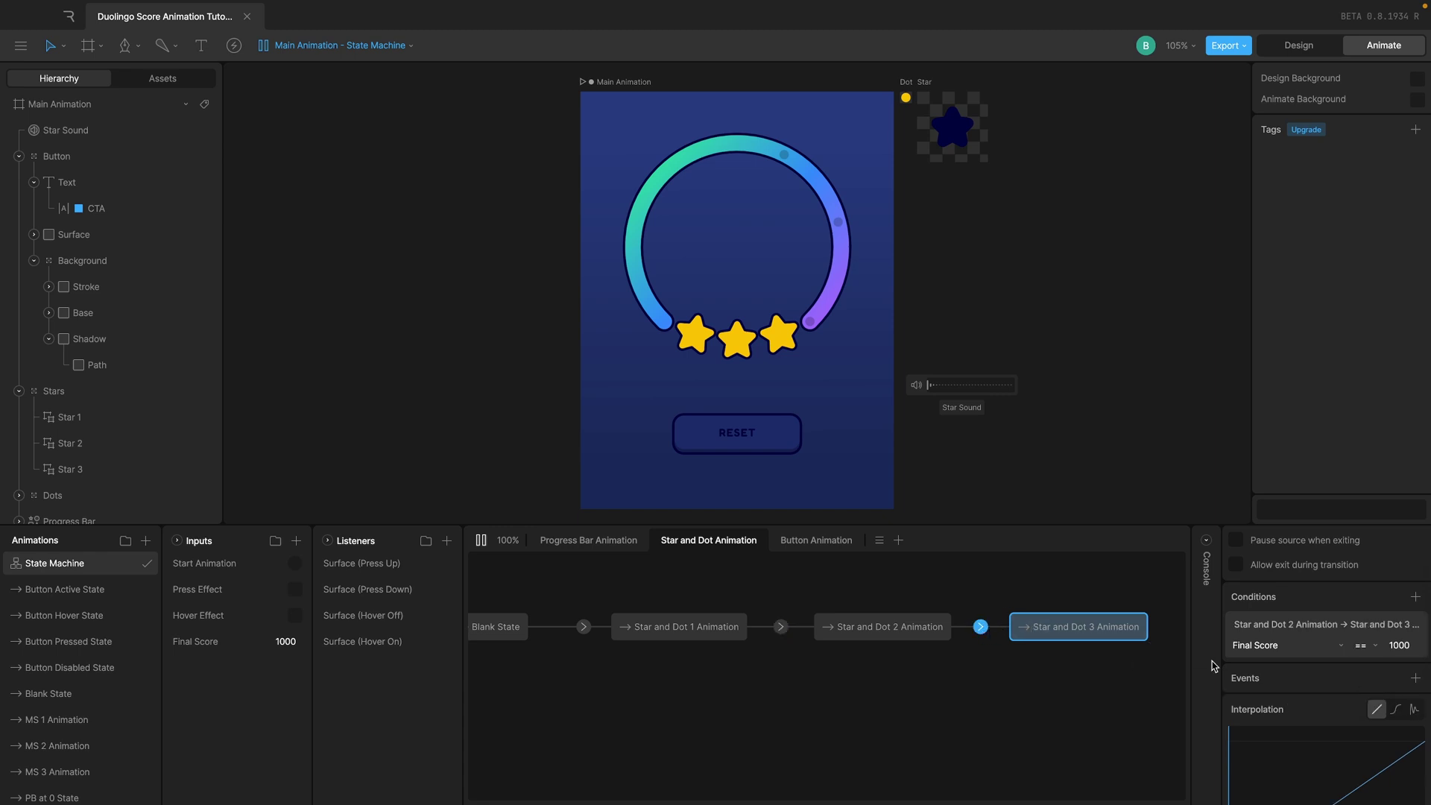
click(1416, 678)
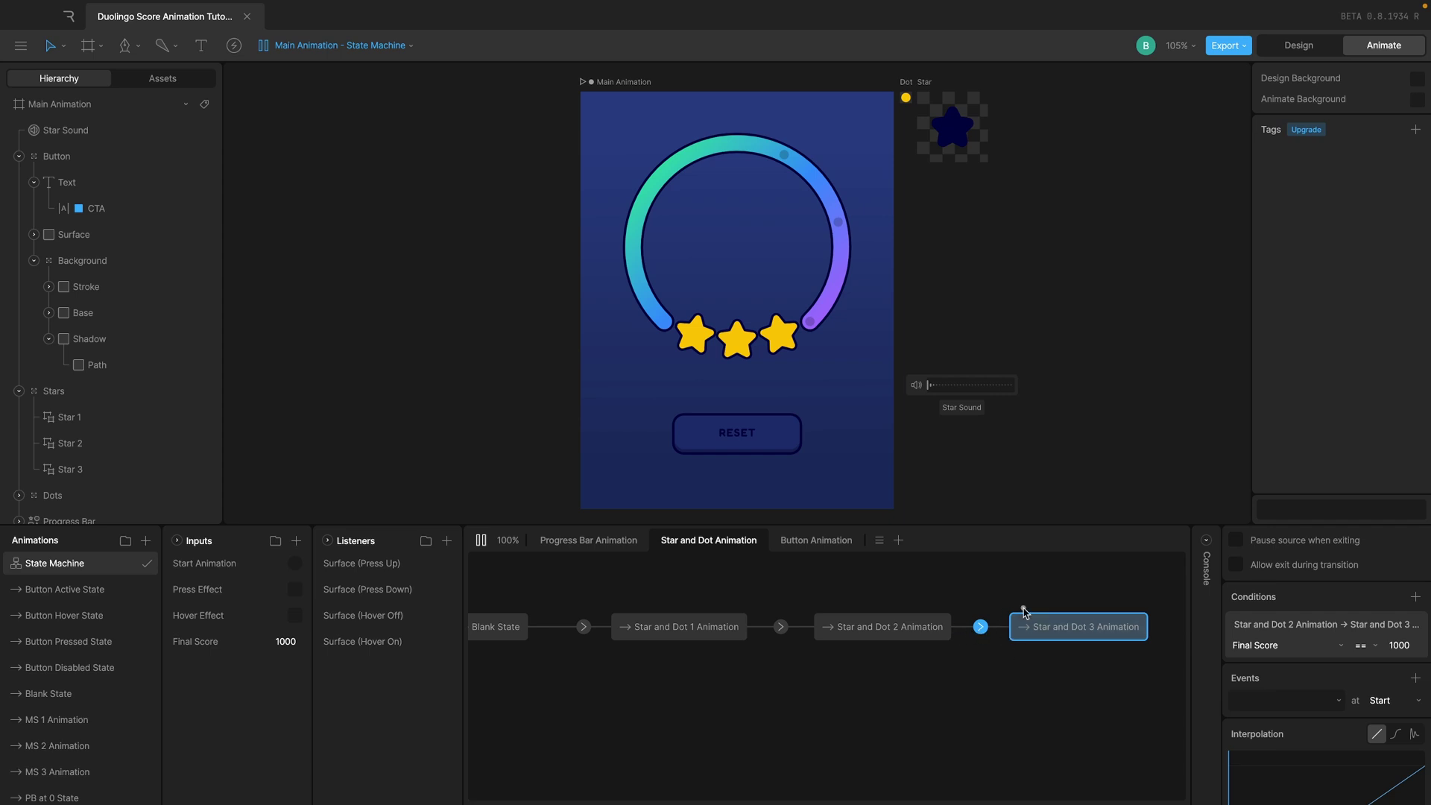
click(1320, 707)
click(1295, 729)
click(1385, 700)
click(1406, 714)
click(991, 703)
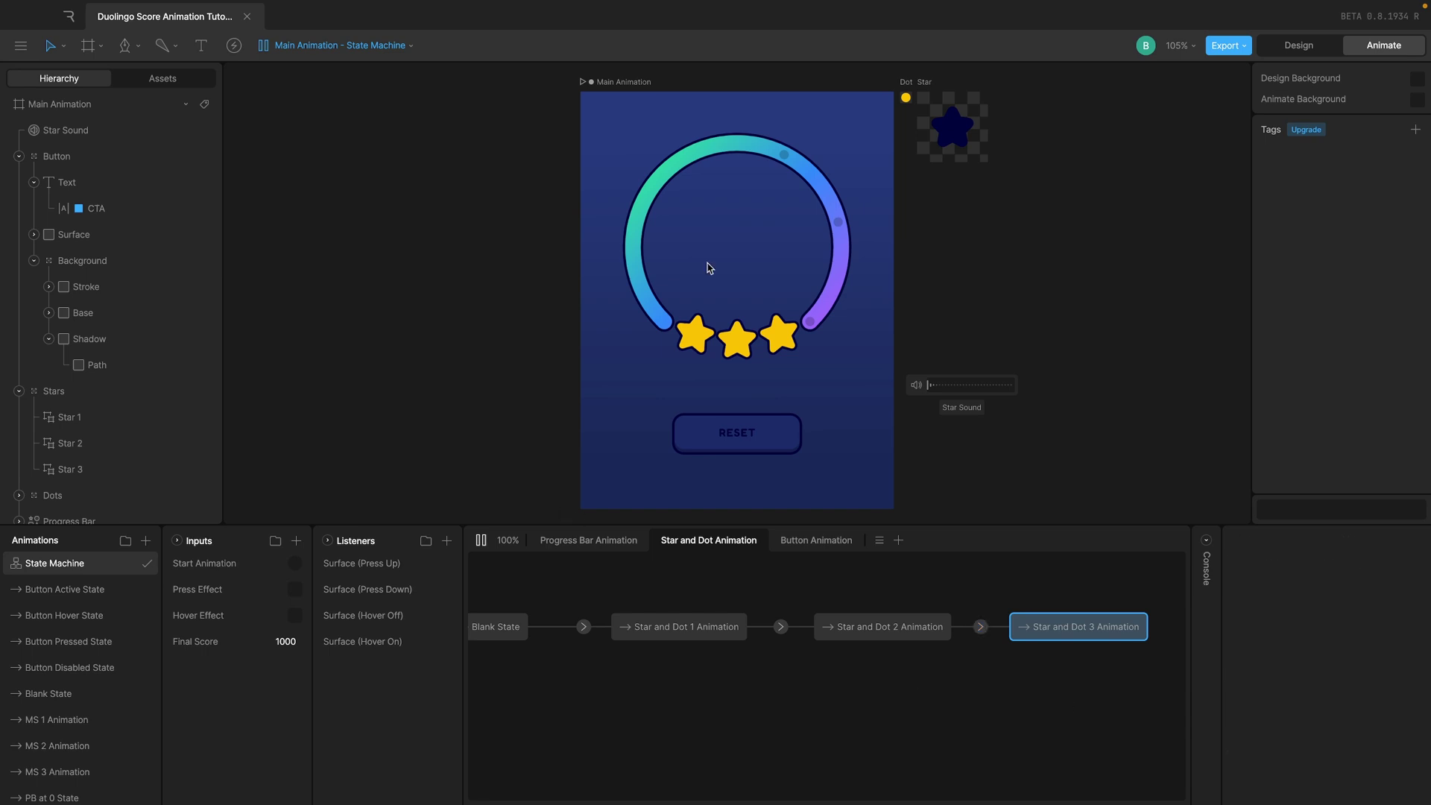
- Run the preview, then set Final Score to 400 and replay the score animation
click(675, 443)
click(481, 539)
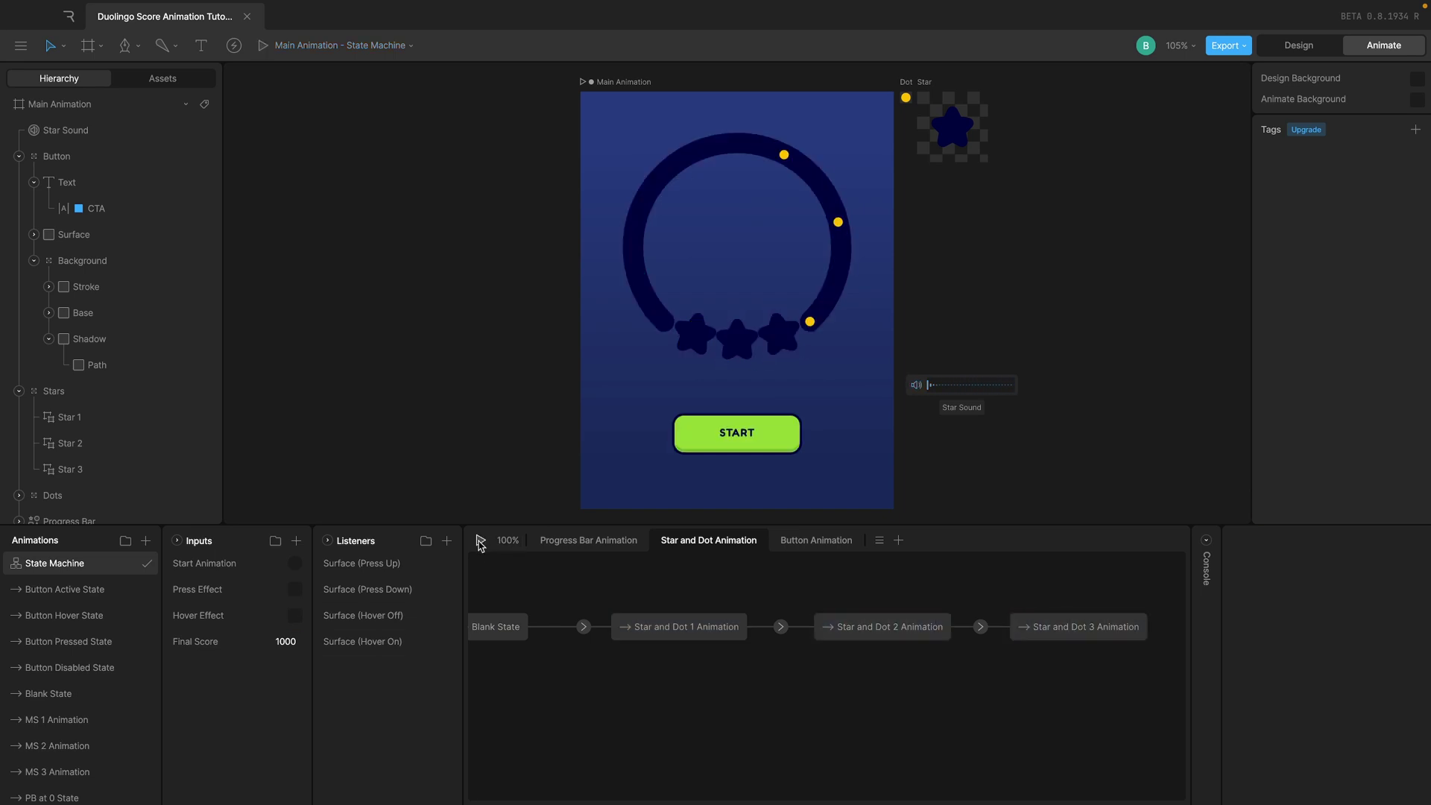
click(291, 643)
text(400)
key(Return)
scroll(515, 582, left, 3)
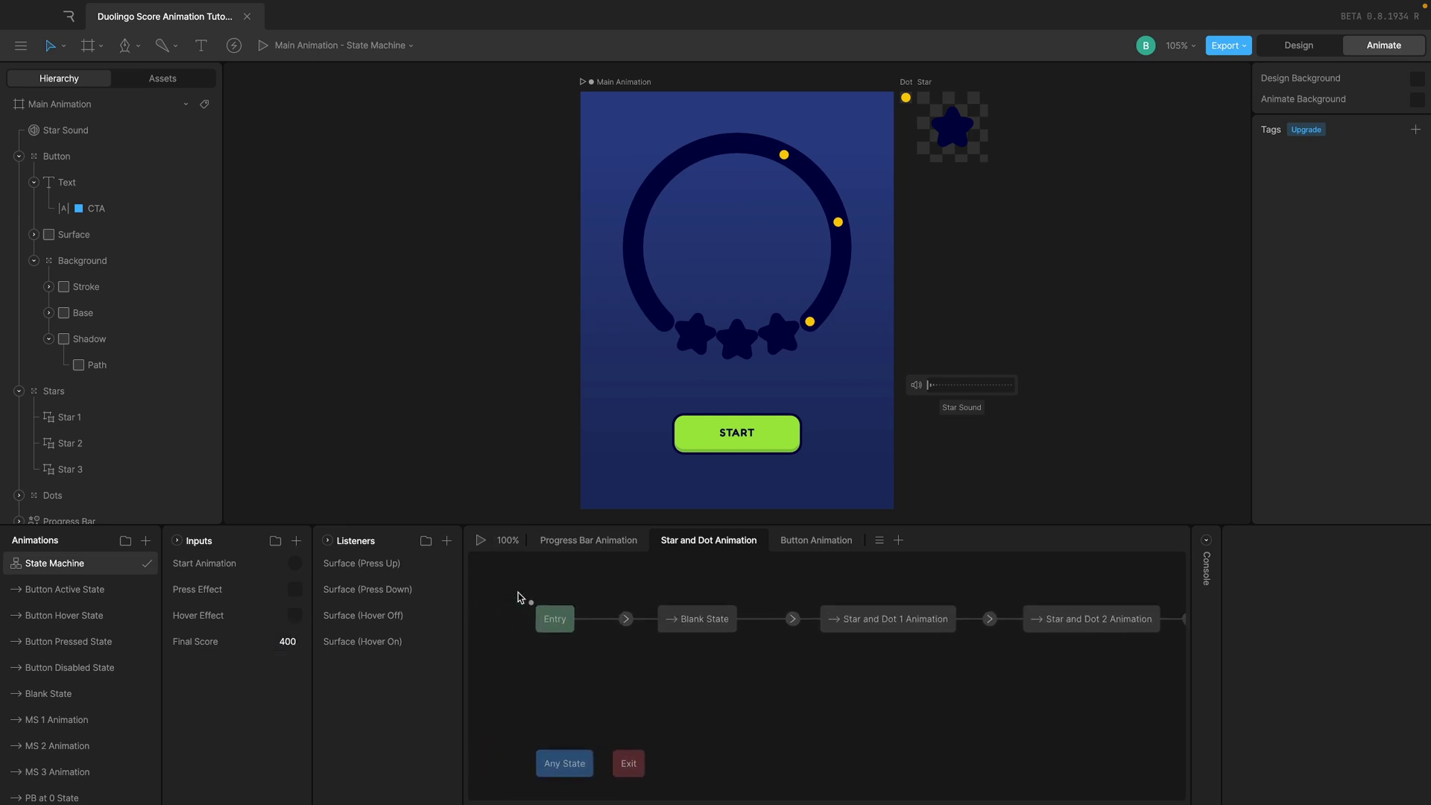
click(481, 539)
click(687, 438)
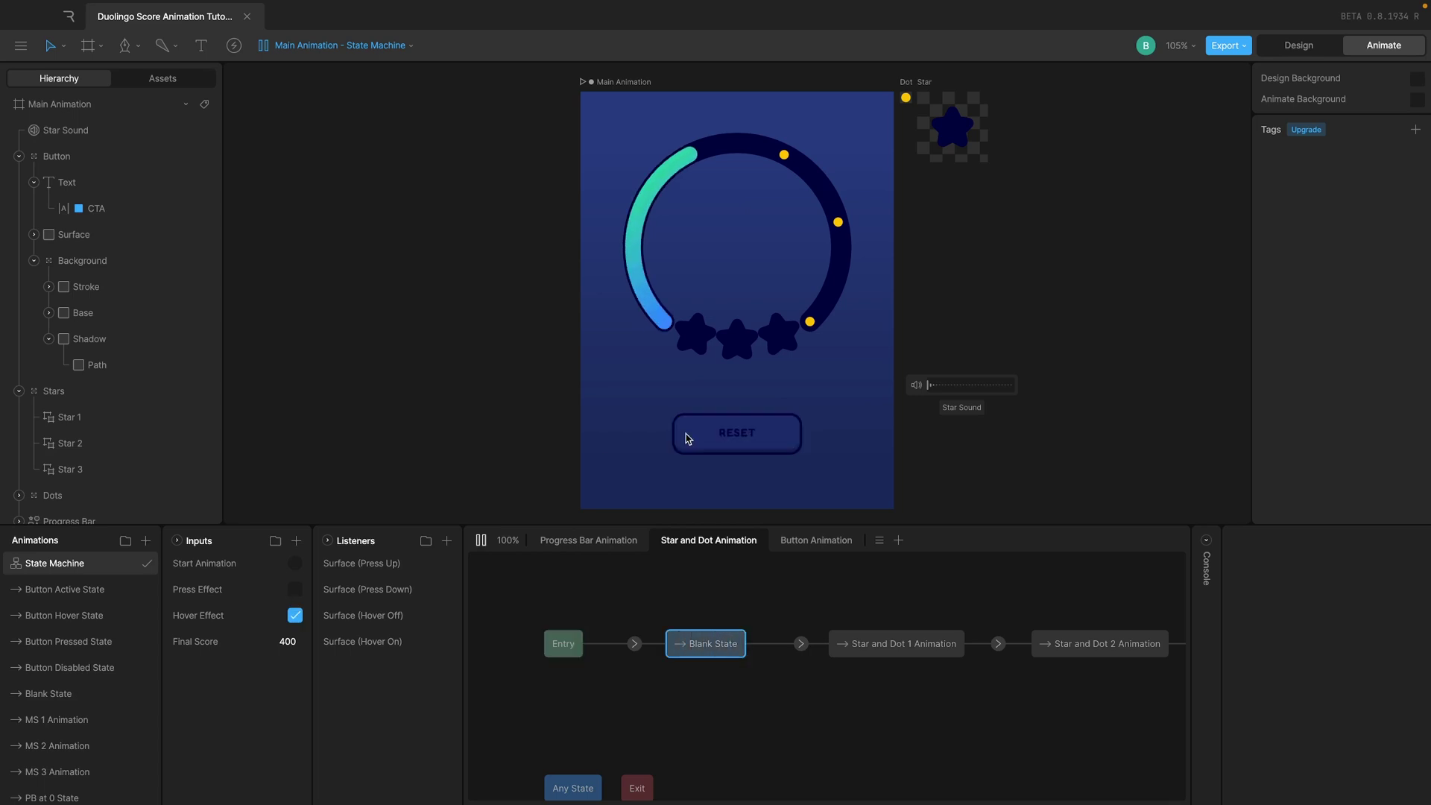
click(481, 541)
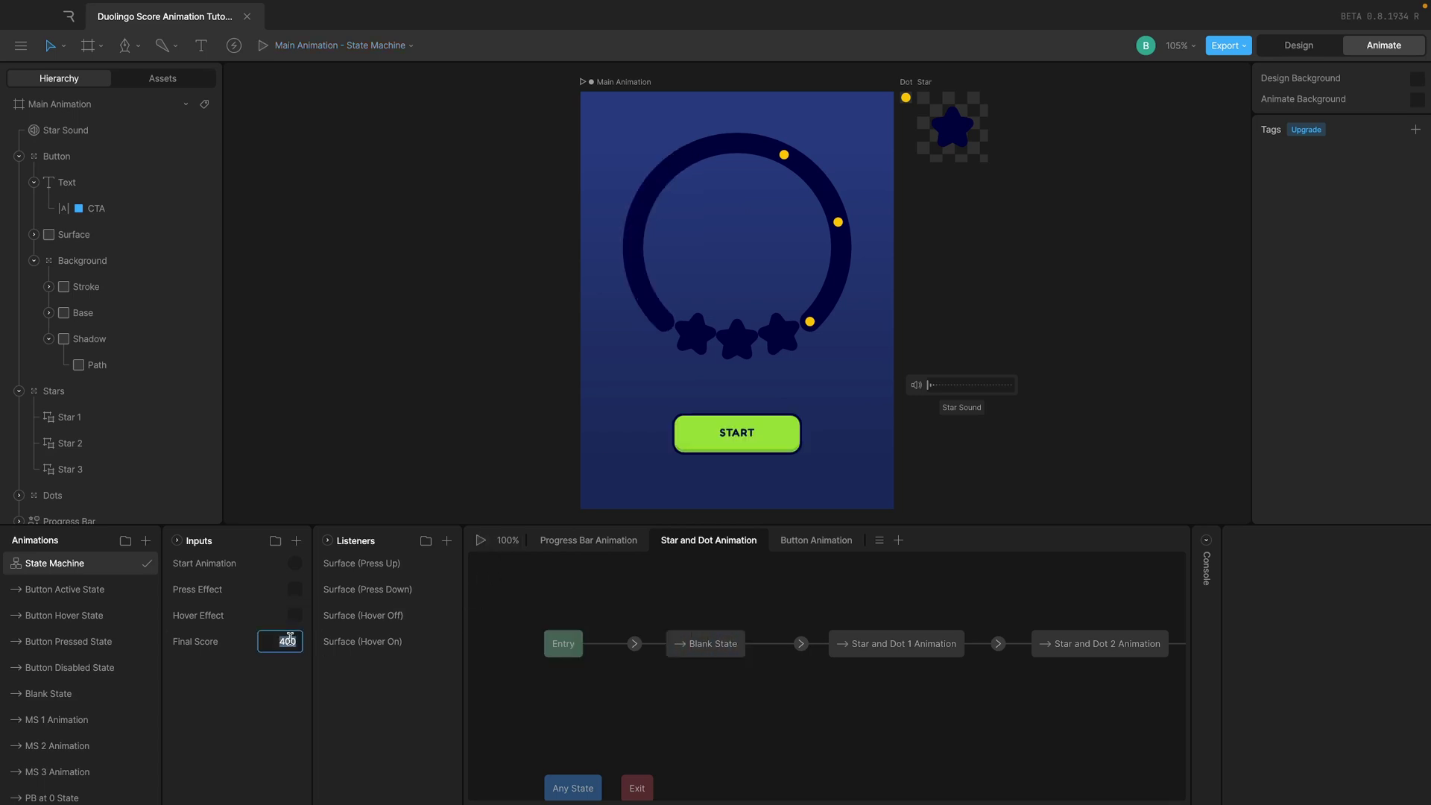
- Change Final Score to 650 and replay the score animation
click(289, 640)
text(3)
text(50)
key(Return)
click(481, 541)
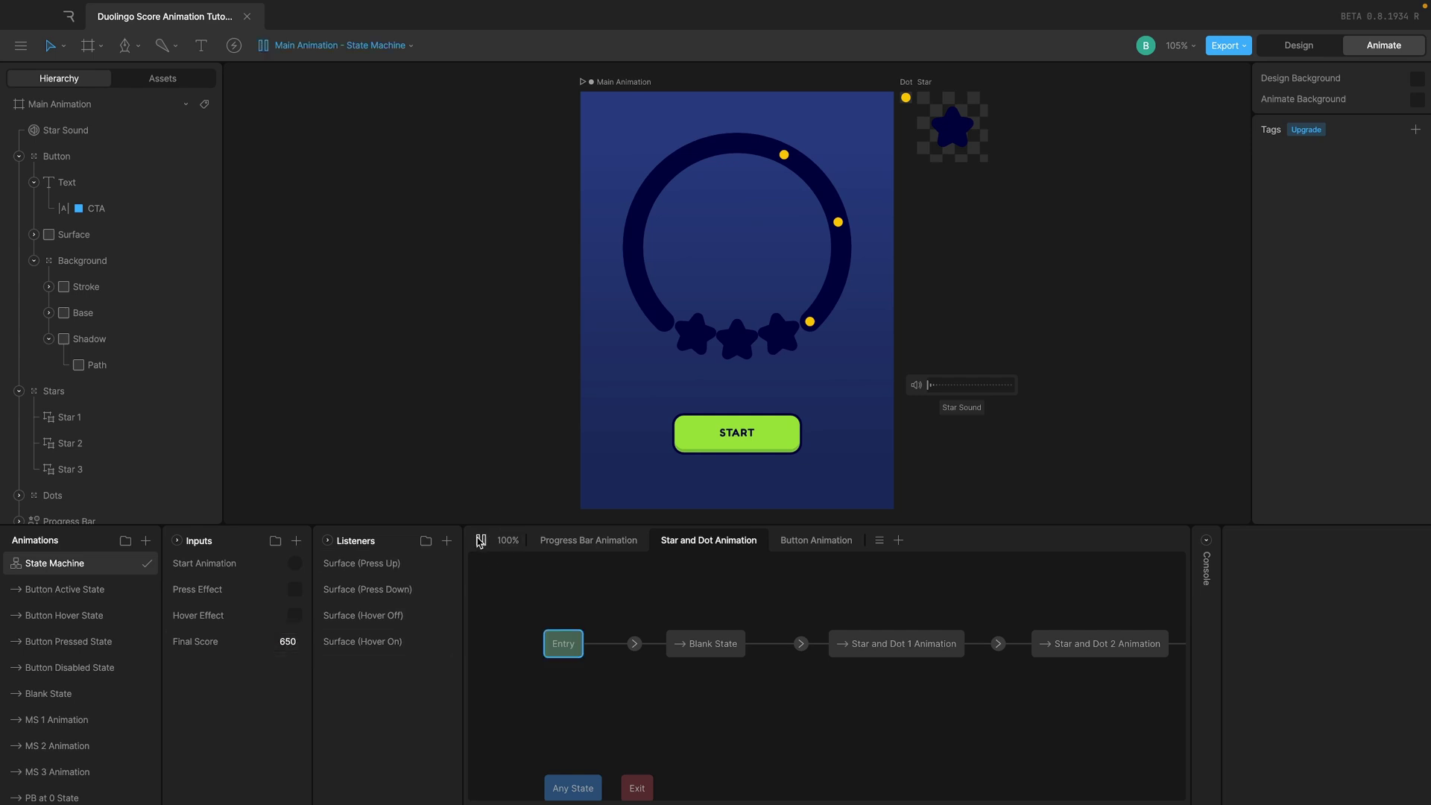
click(713, 432)
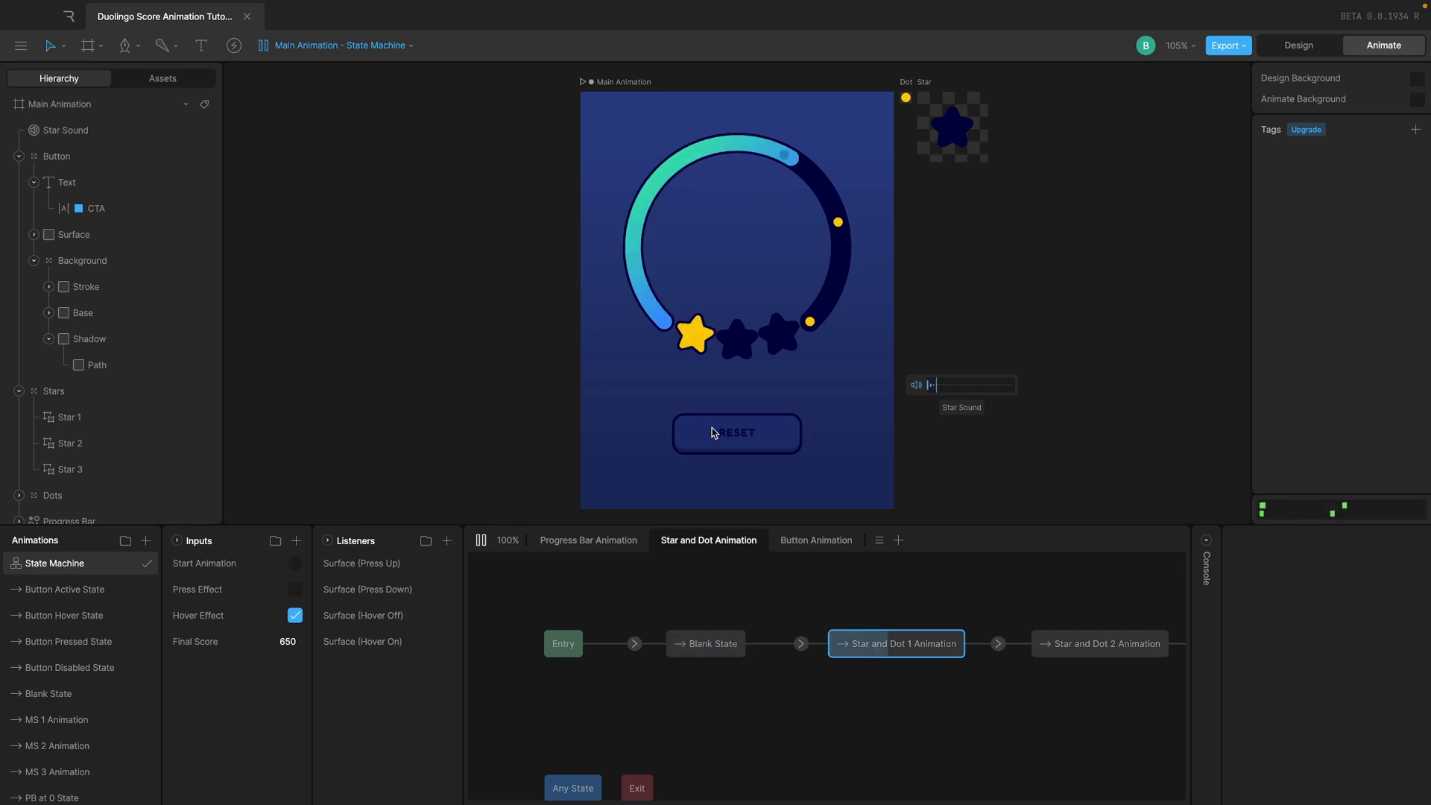
click(481, 541)
- Set Final Score to 900 and run the score animation again
click(283, 642)
text(900)
key(Return)
click(481, 540)
click(700, 436)
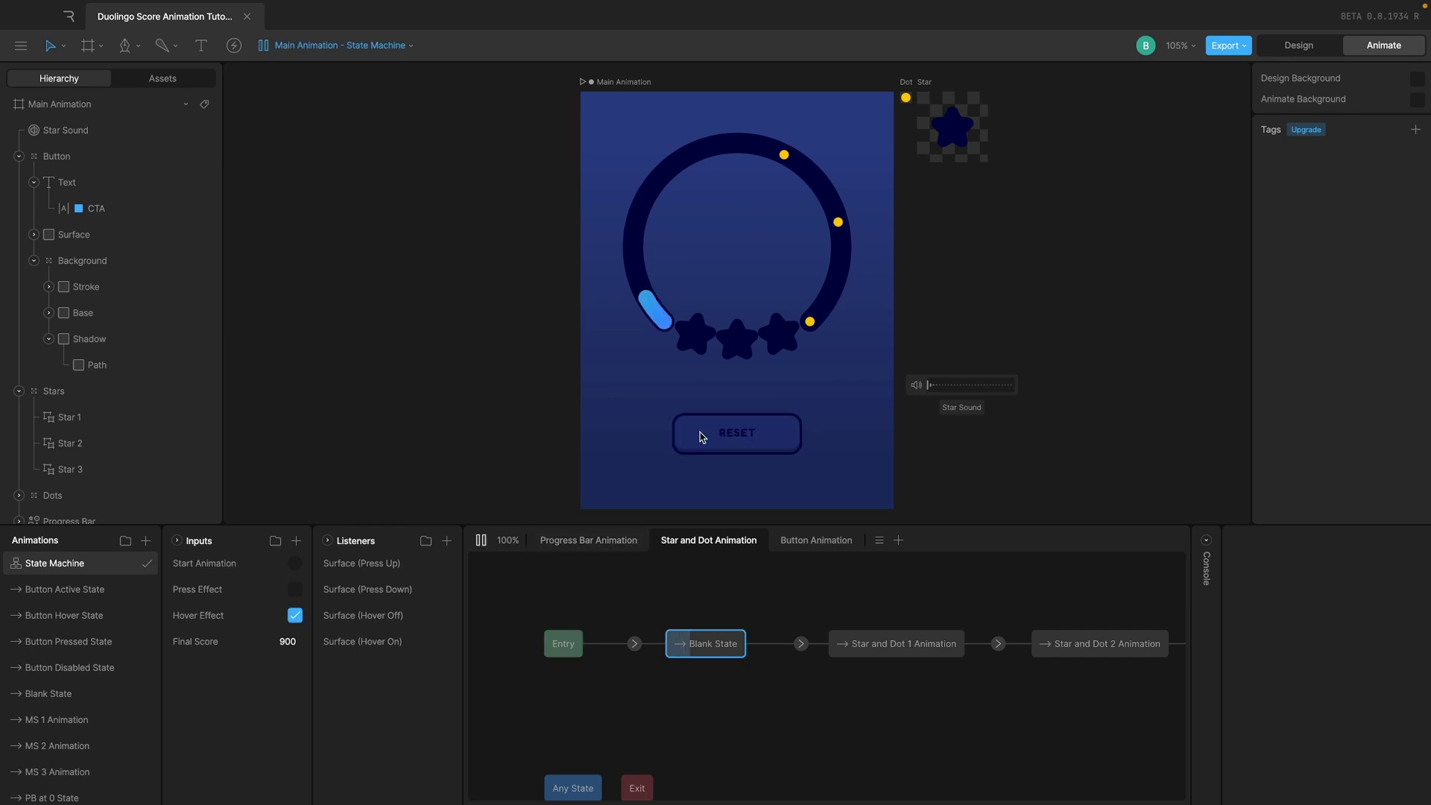